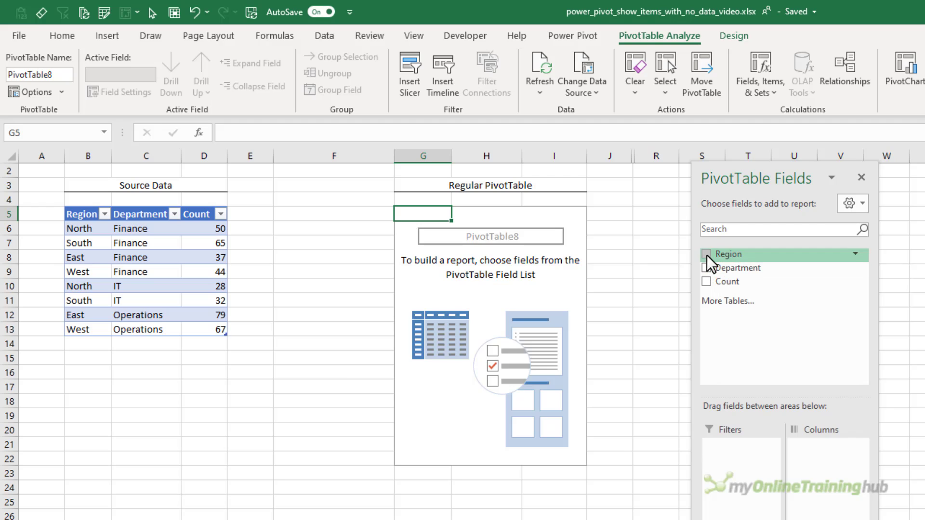
Add the Region, Department and Count fields to the empty regular PivotTable.
click(707, 255)
click(707, 268)
click(707, 281)
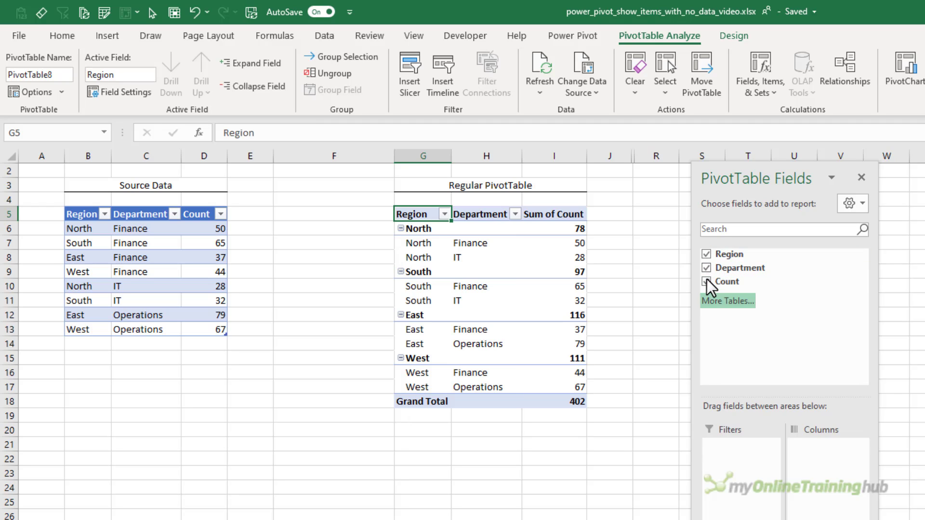
Turn off the regular PivotTable's subtotals and show its report layout in tabular form.
click(733, 35)
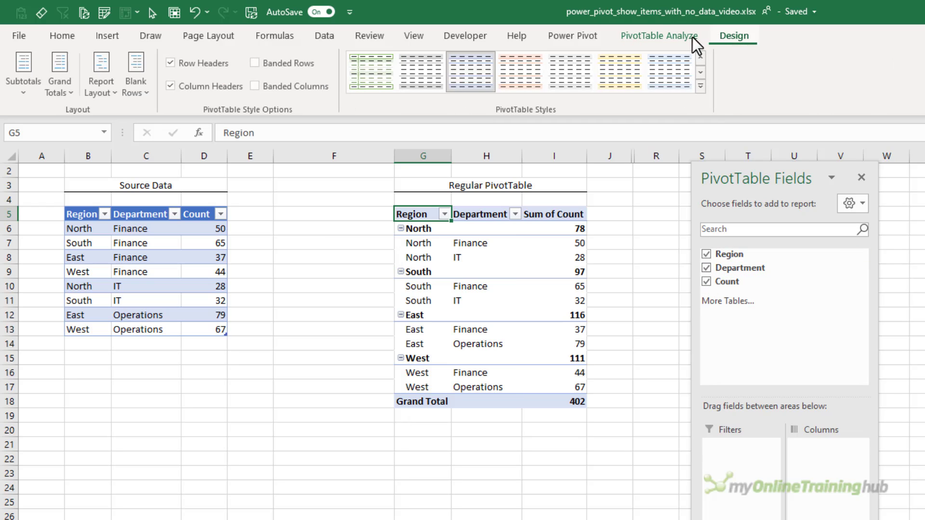
click(15, 93)
click(33, 115)
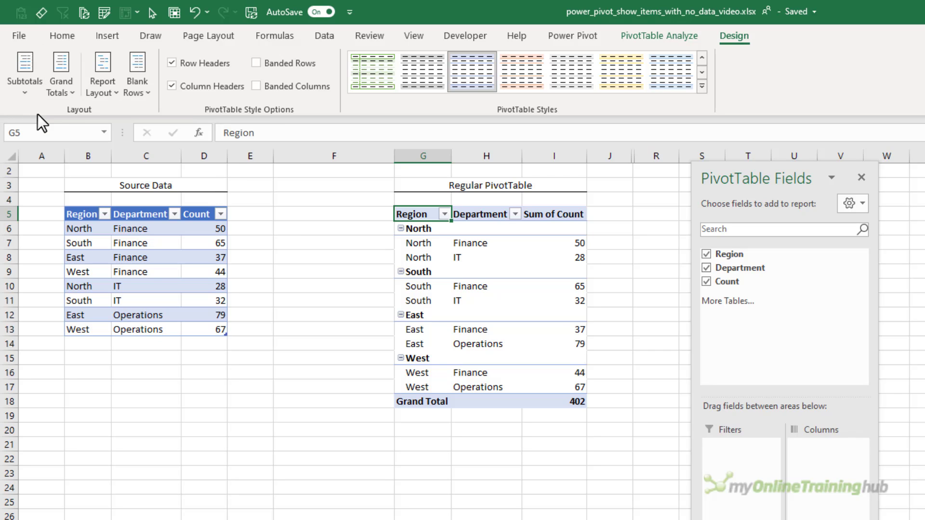
click(106, 86)
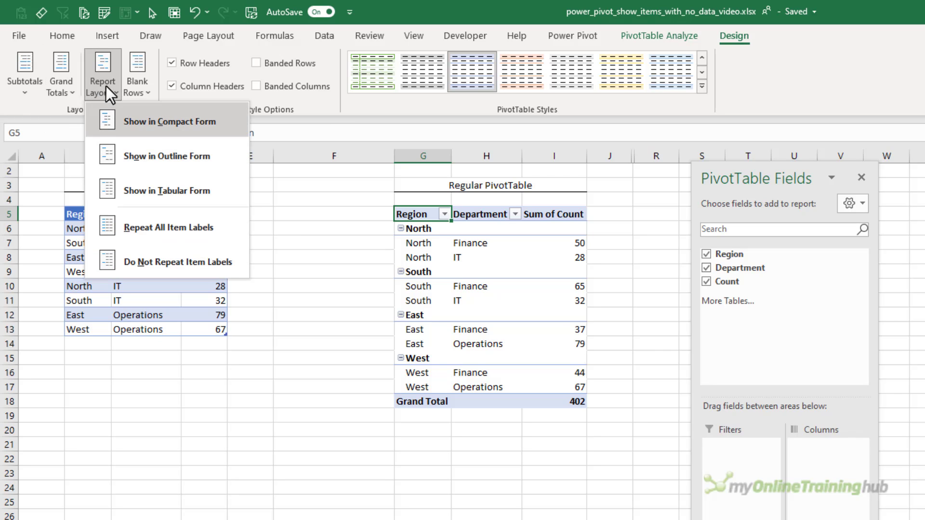
click(215, 196)
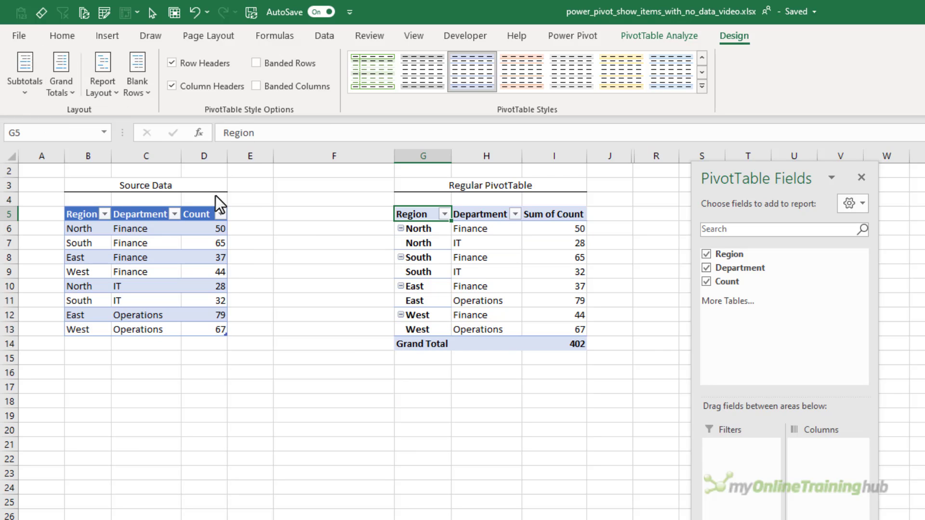
Add a slicer for the Department field and shrink it to fit in column F between the source data and the PivotTable.
right_click(748, 269)
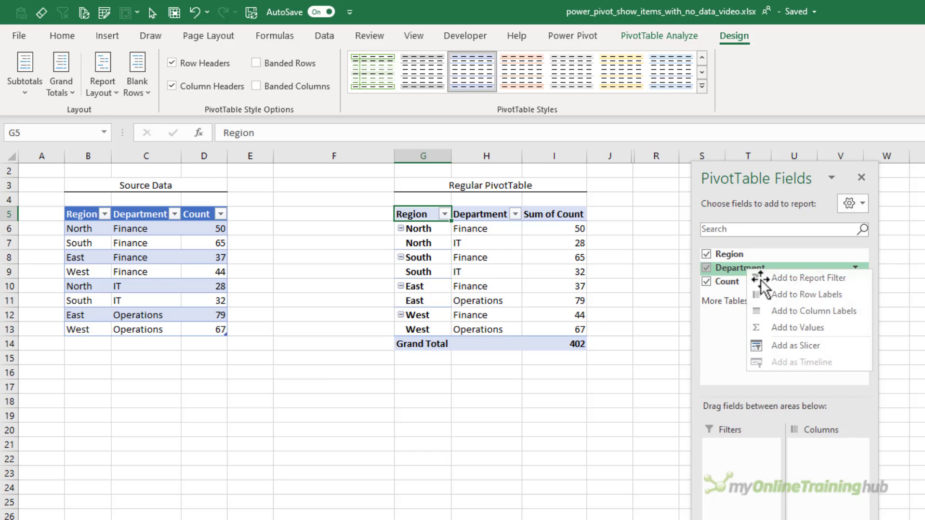
click(844, 347)
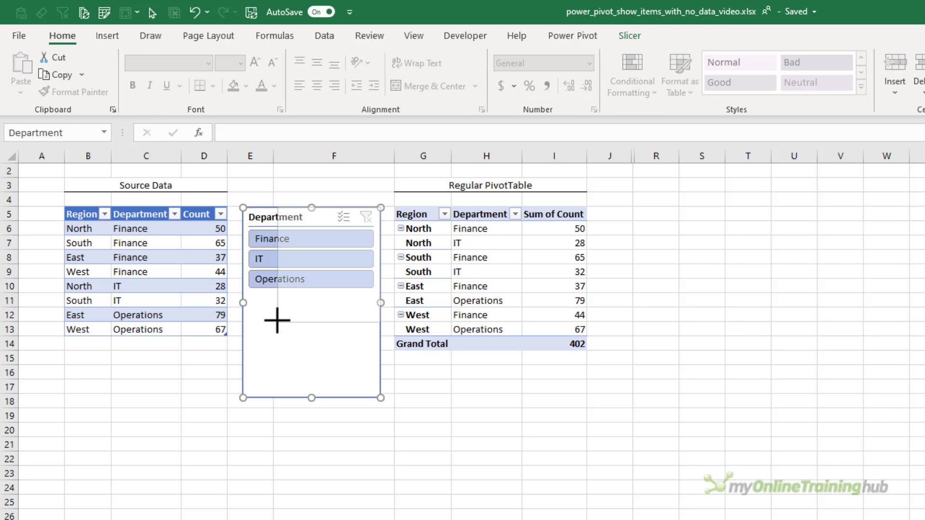
drag(274, 306, 276, 308)
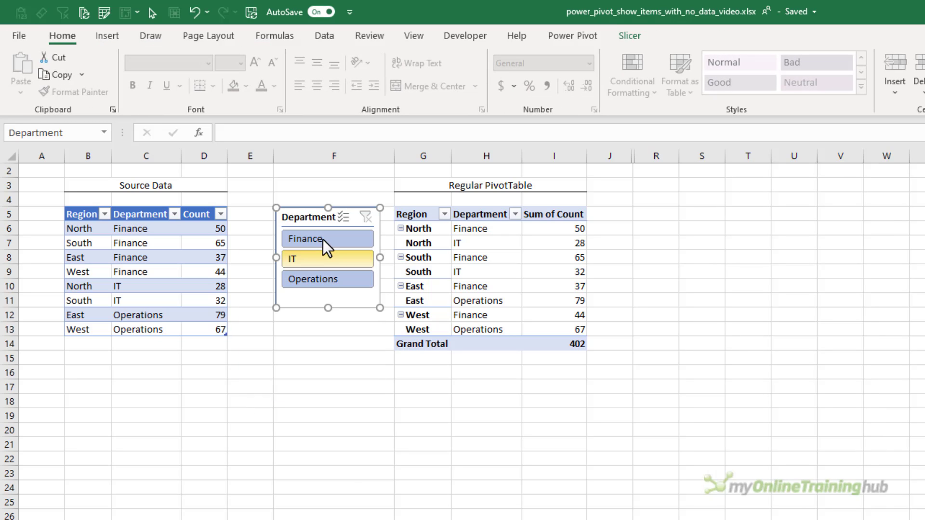
Filter the regular PivotTable by Finance, IT and Operations in turn with the Department slicer.
click(322, 239)
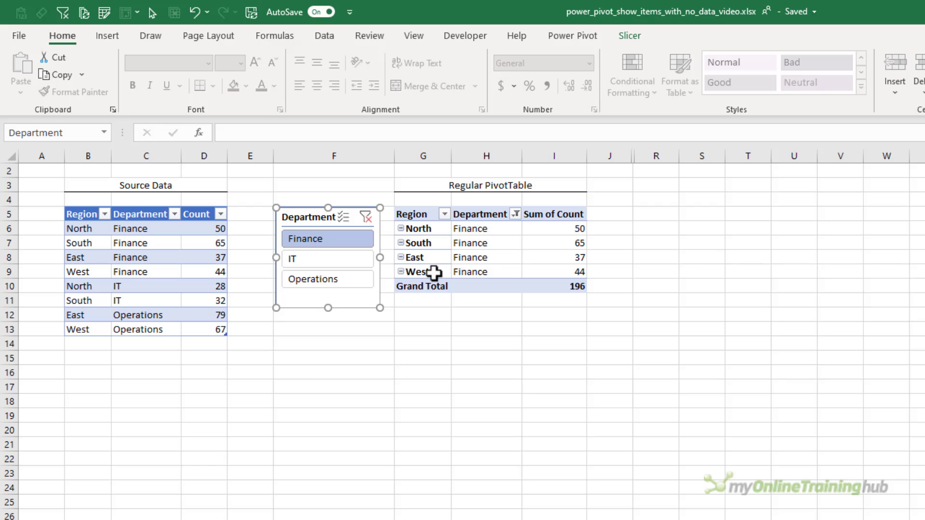
click(339, 259)
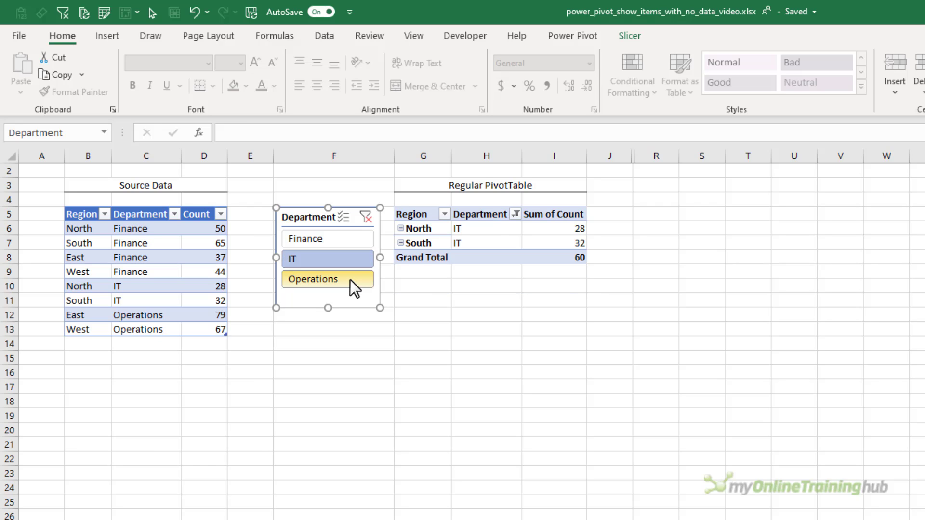
click(351, 280)
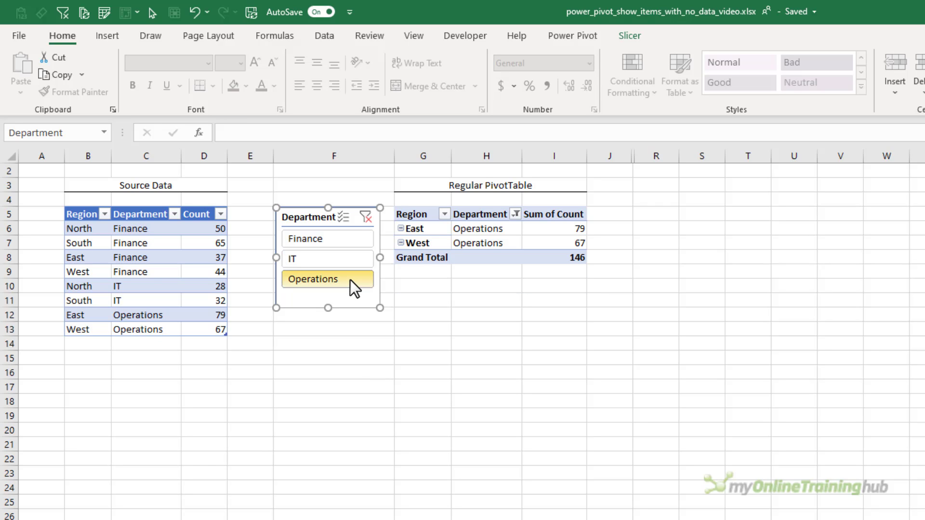
Insert a clustered column PivotChart from the regular PivotTable and place it below the source data and slicer.
key(Escape)
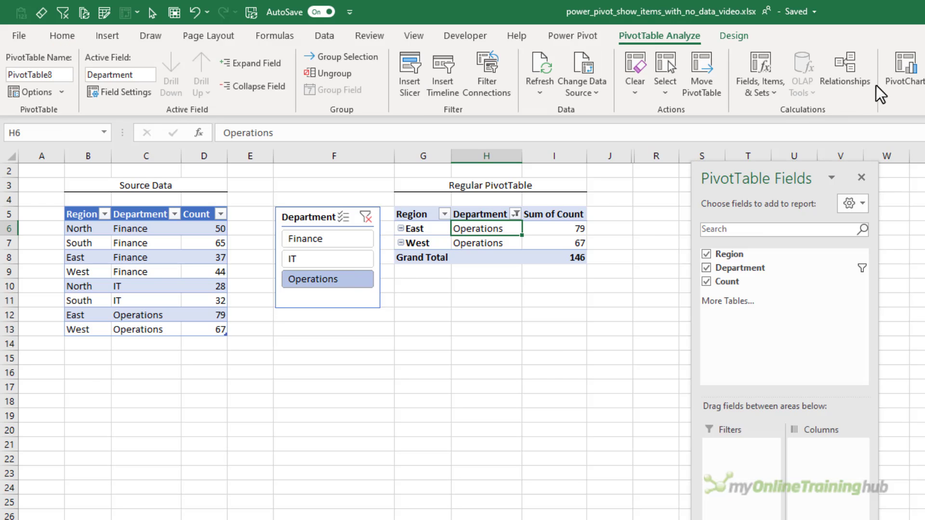
click(894, 78)
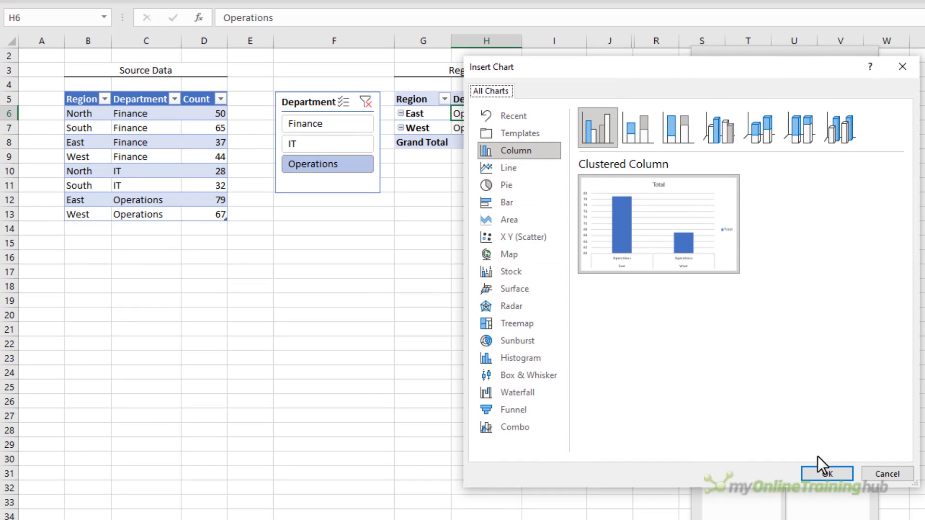
click(818, 474)
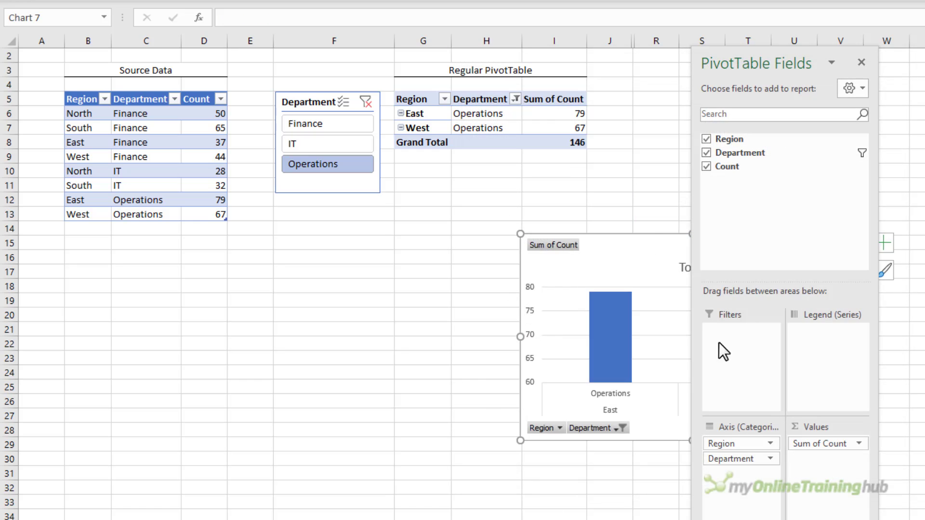
drag(629, 244, 270, 276)
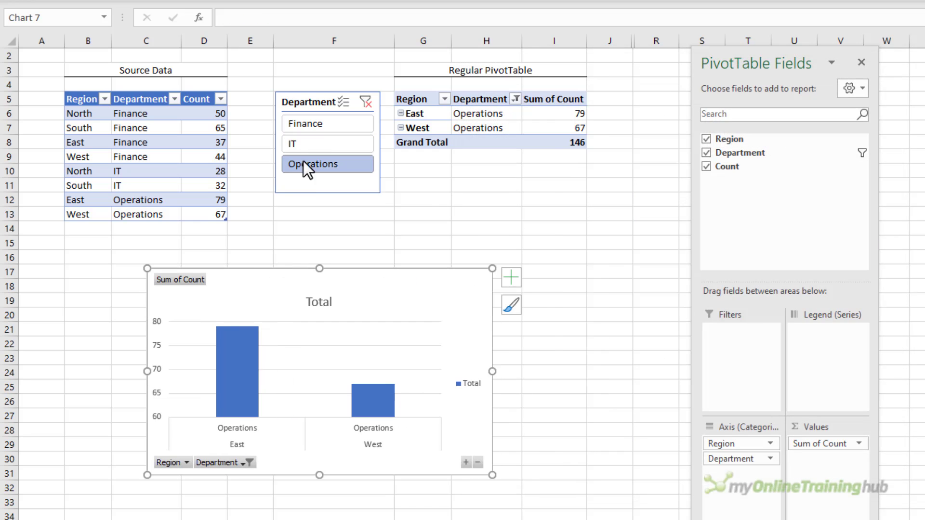
Cycle the Department slicer through Finance, IT and Operations to check how the PivotChart's region columns respond.
click(316, 121)
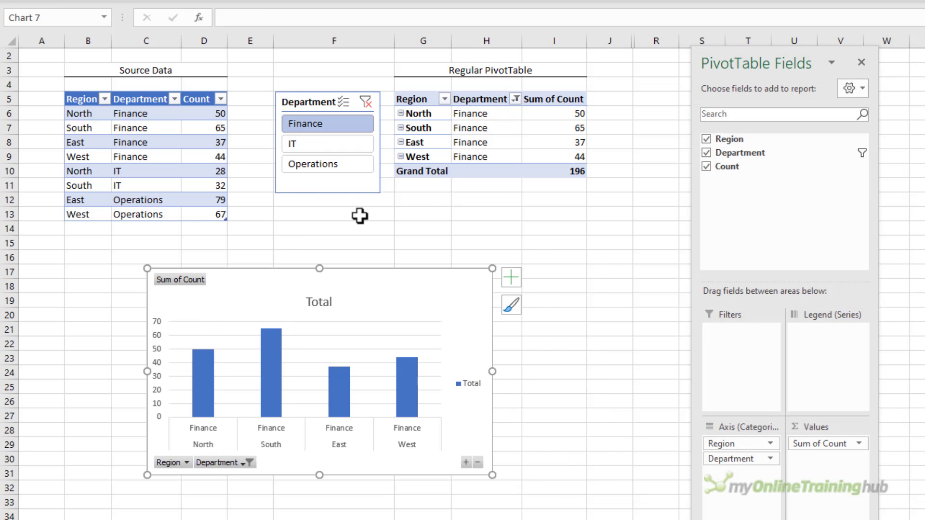
click(336, 148)
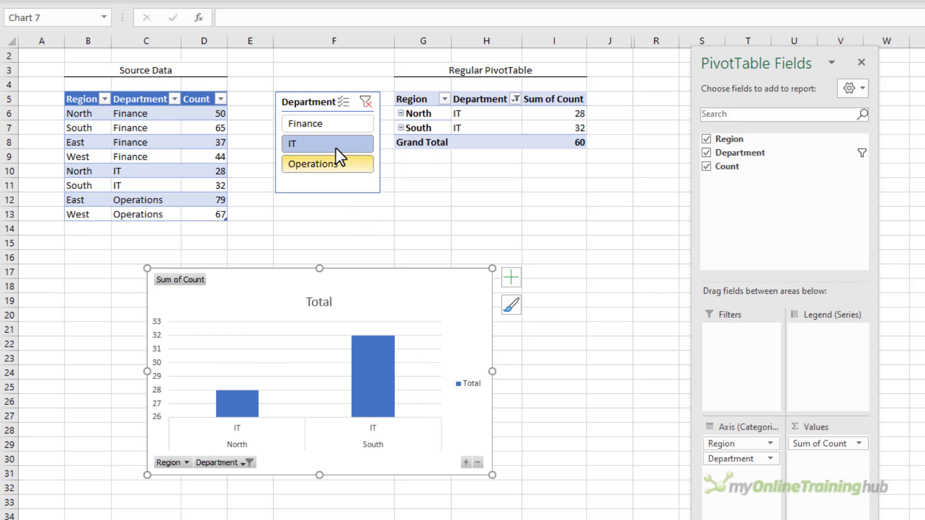
click(343, 167)
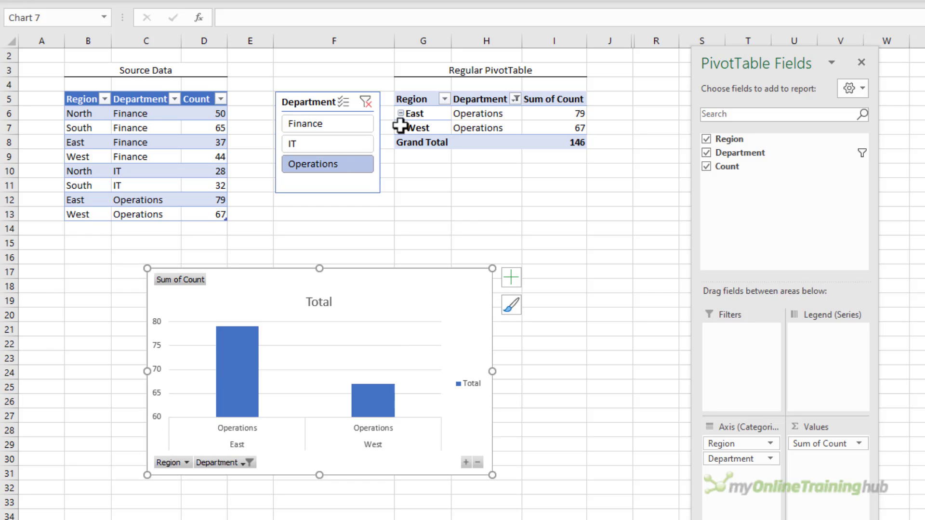
Set the Region field to show items with no data, and test it by filtering the slicer to IT and Finance.
click(414, 114)
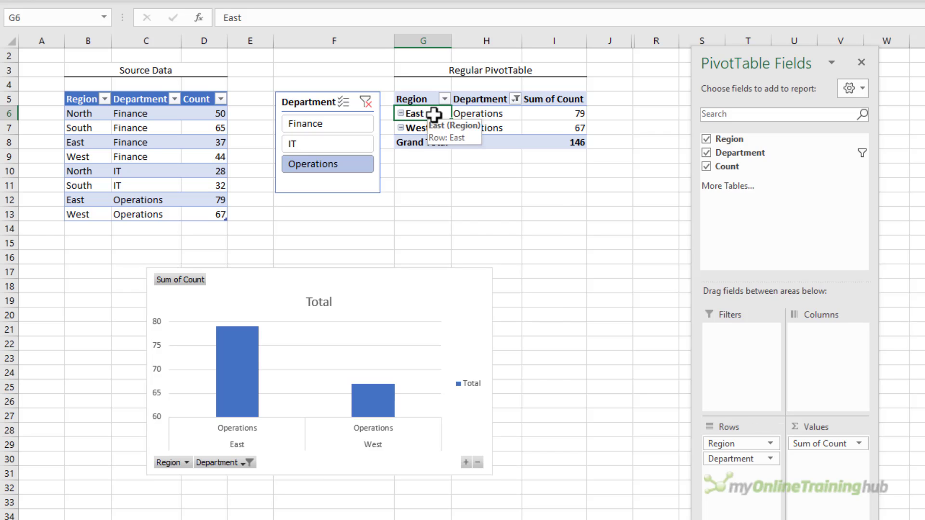
right_click(434, 115)
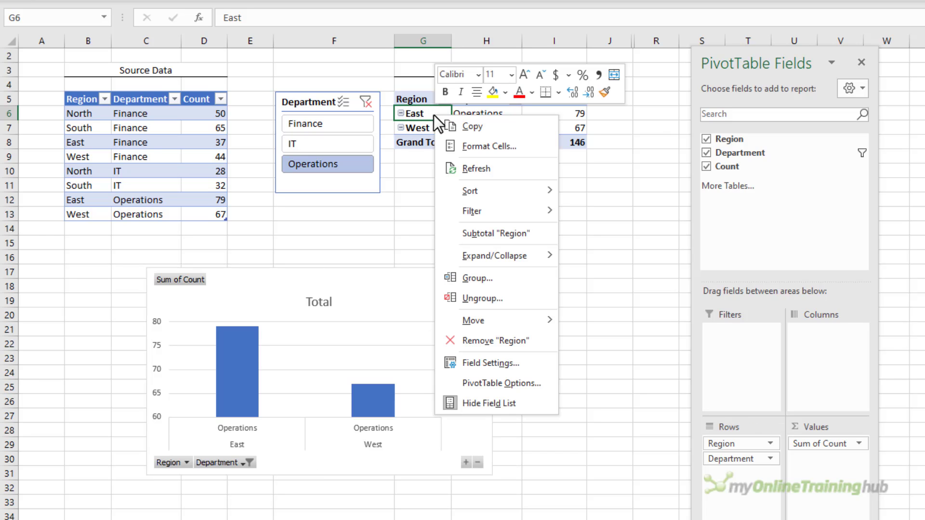
click(531, 366)
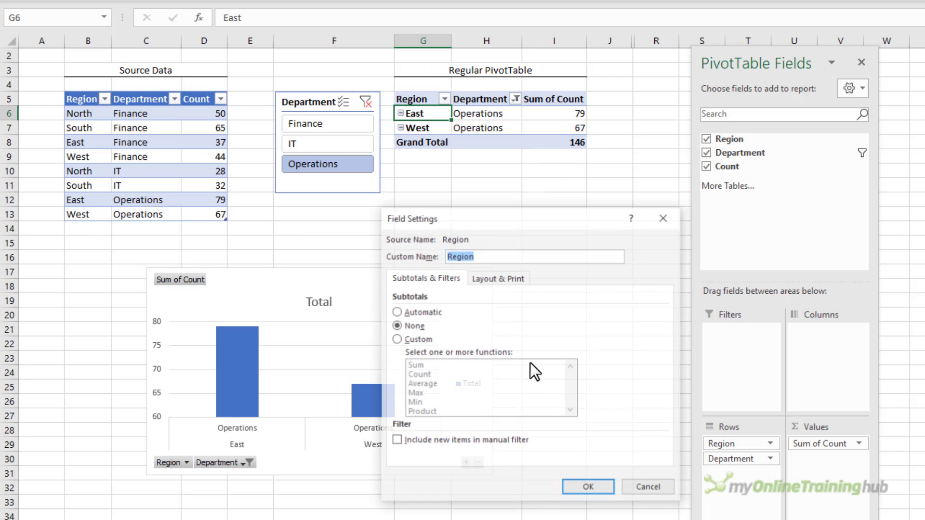
click(514, 278)
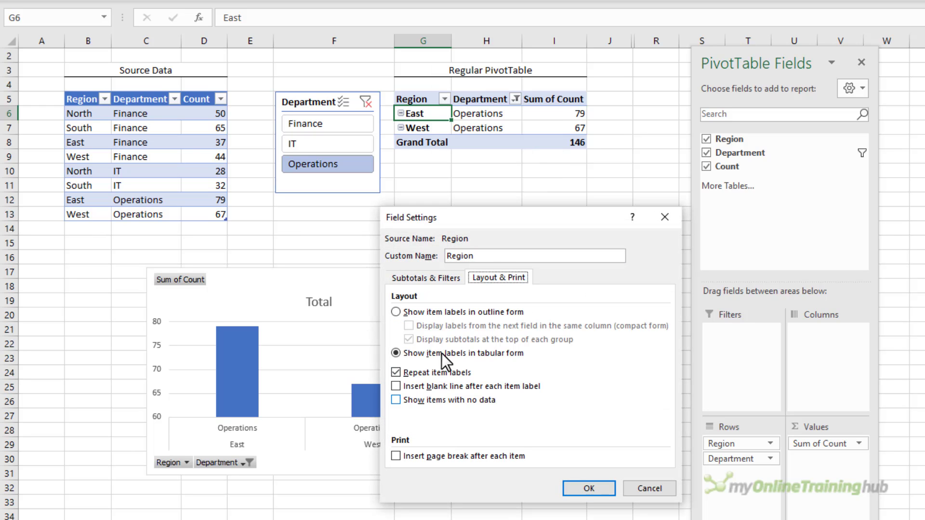
click(396, 400)
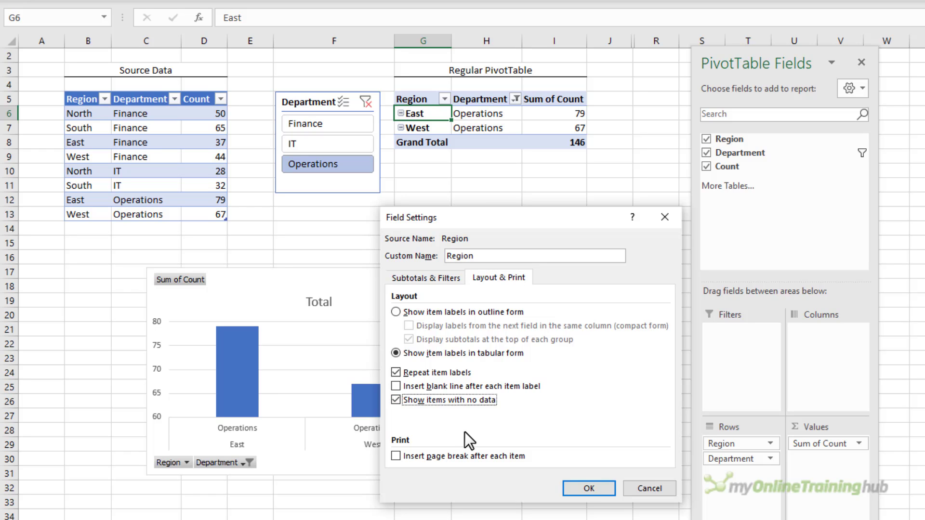
click(574, 487)
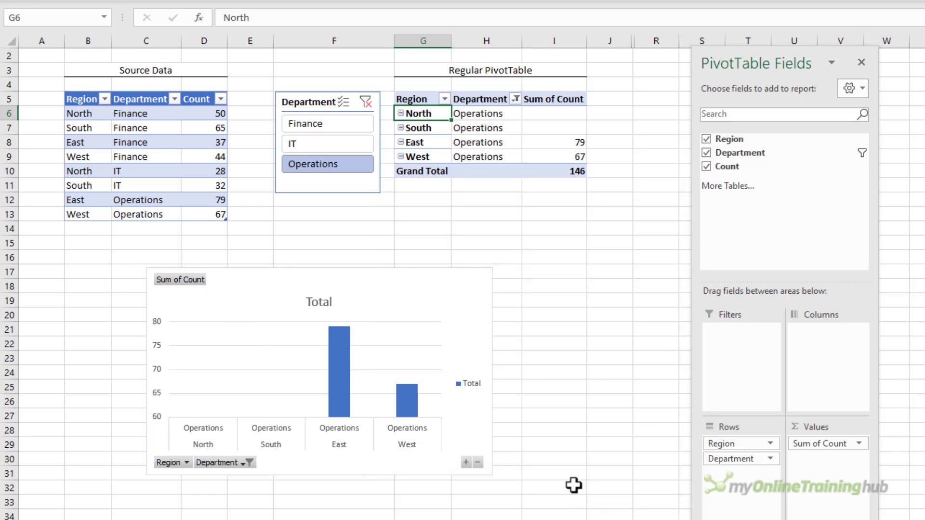
click(352, 146)
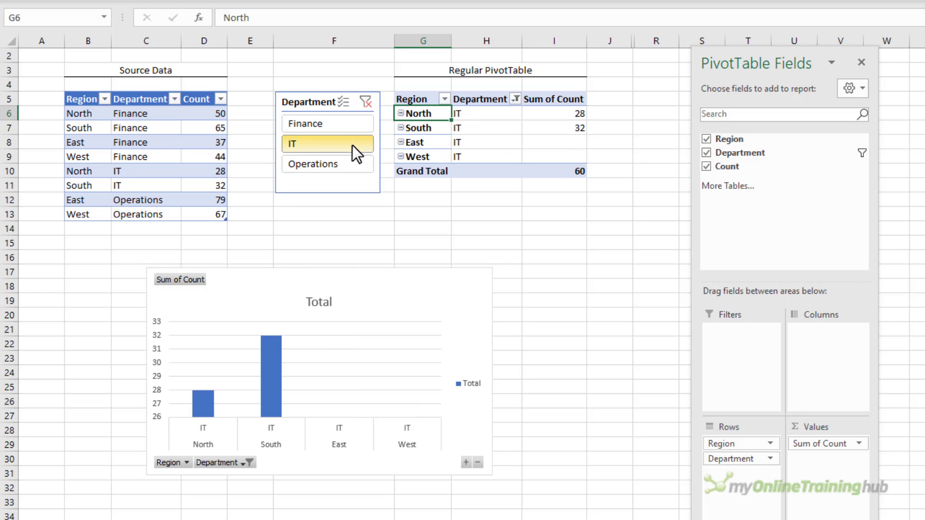
click(340, 120)
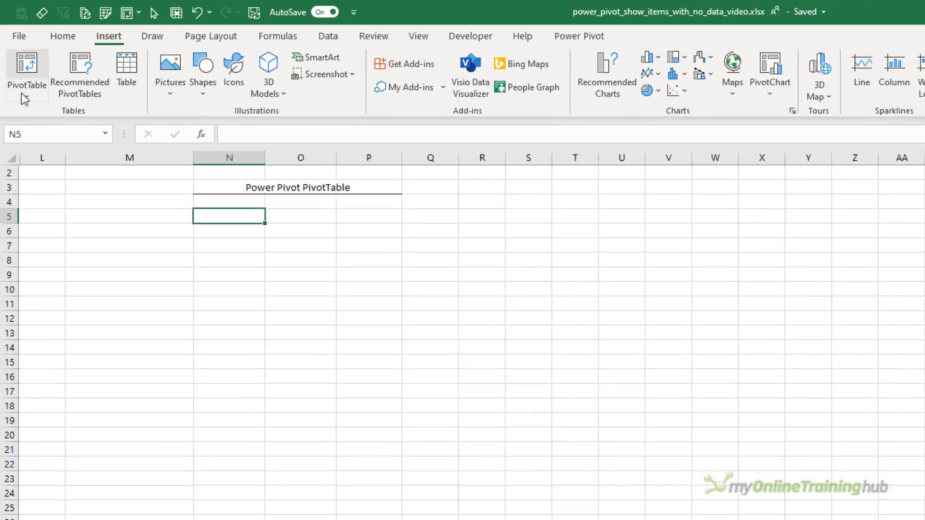
Insert a PivotTable from the Data Model in cell N5 of the existing worksheet Example 1.
click(22, 94)
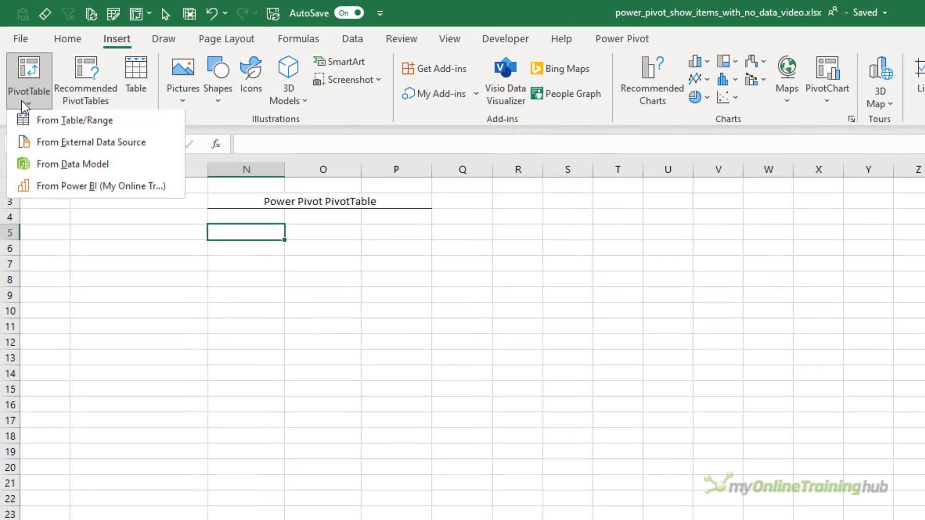
click(133, 170)
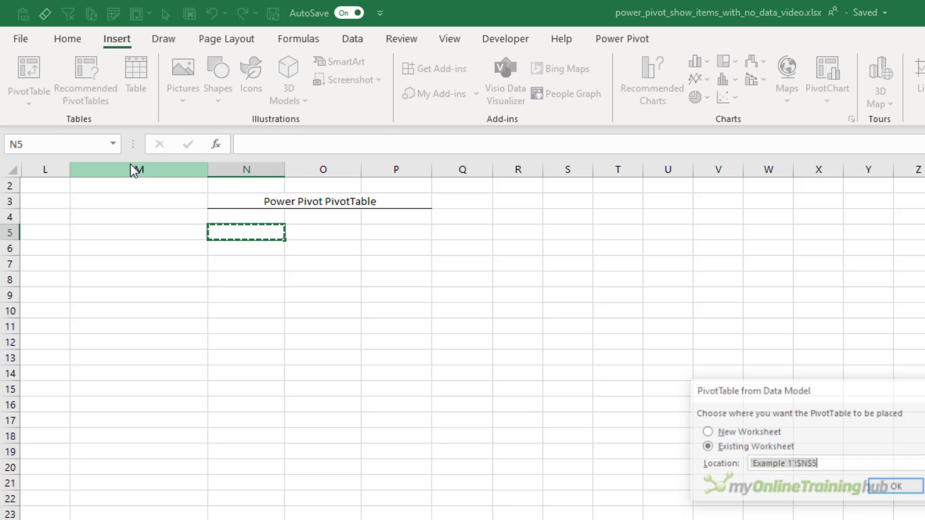
click(870, 488)
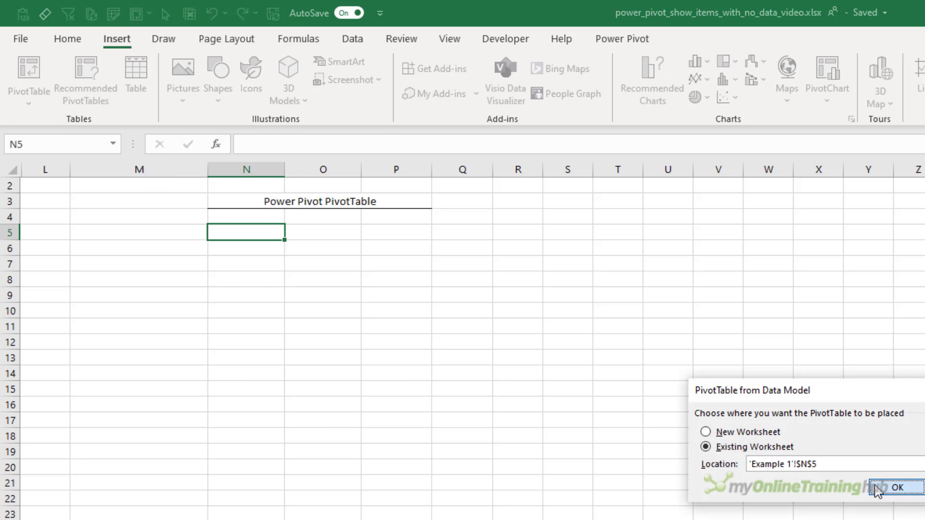
Add Region, Department and Count from the RegionData table to the Power Pivot PivotTable.
drag(824, 196, 577, 192)
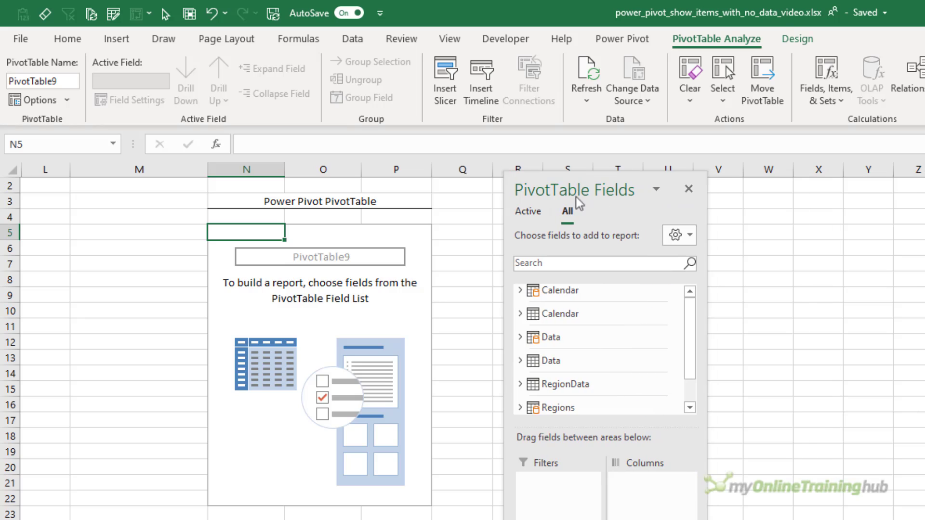
click(520, 384)
scroll(520, 386, down, 3)
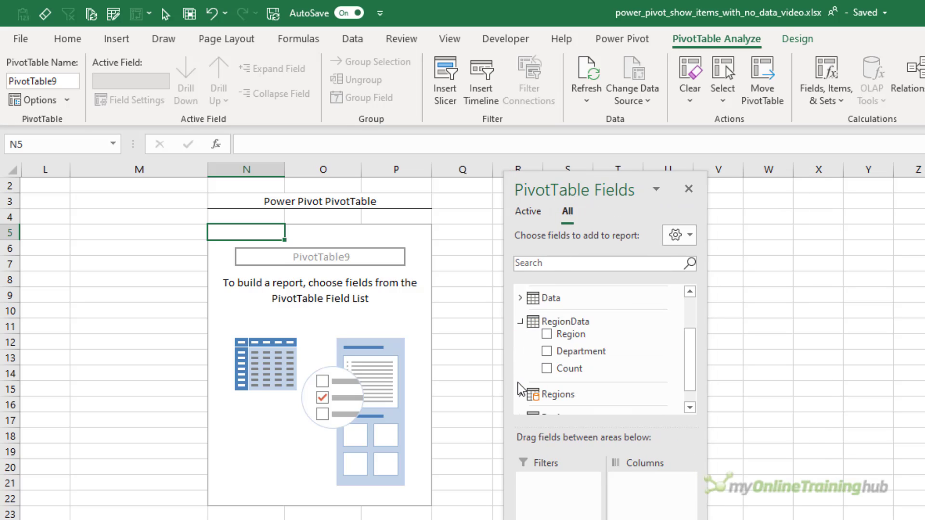
click(547, 314)
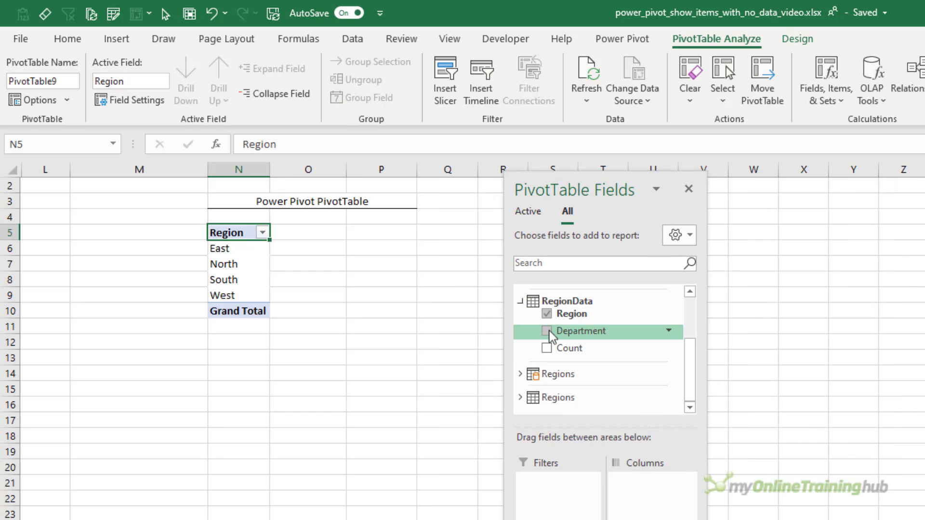
click(547, 330)
click(547, 348)
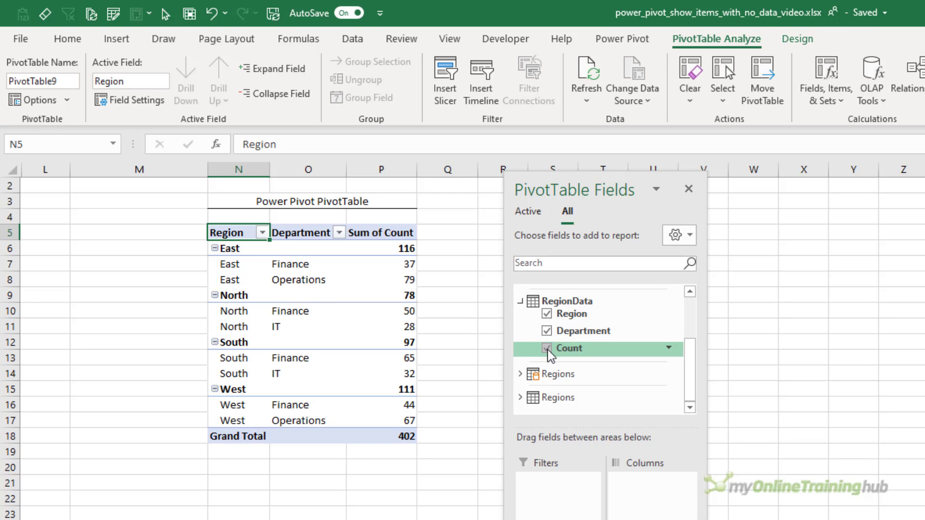
Turn off the subtotals in the Power Pivot PivotTable.
click(798, 39)
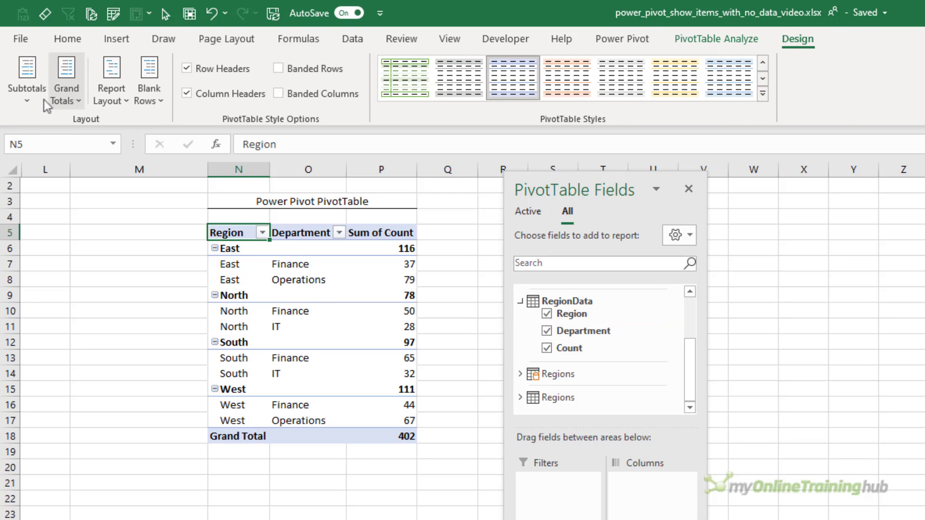
click(29, 96)
click(83, 133)
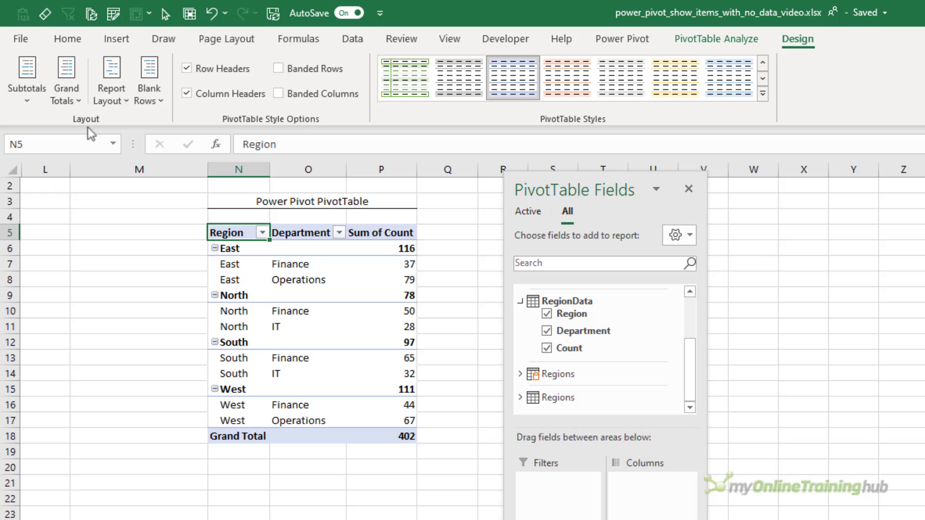
Switch the Power Pivot PivotTable to tabular form and add a compact Department slicer in column M beside it.
click(109, 98)
click(233, 215)
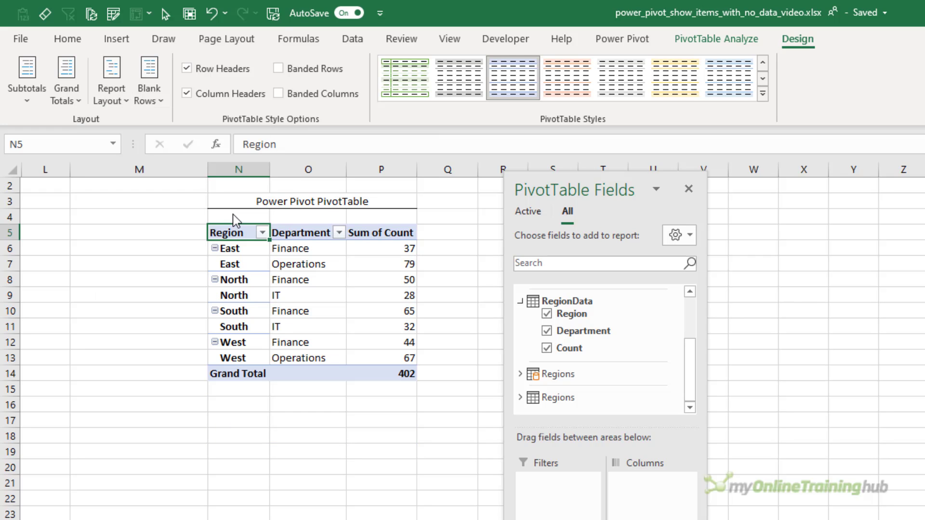
right_click(611, 339)
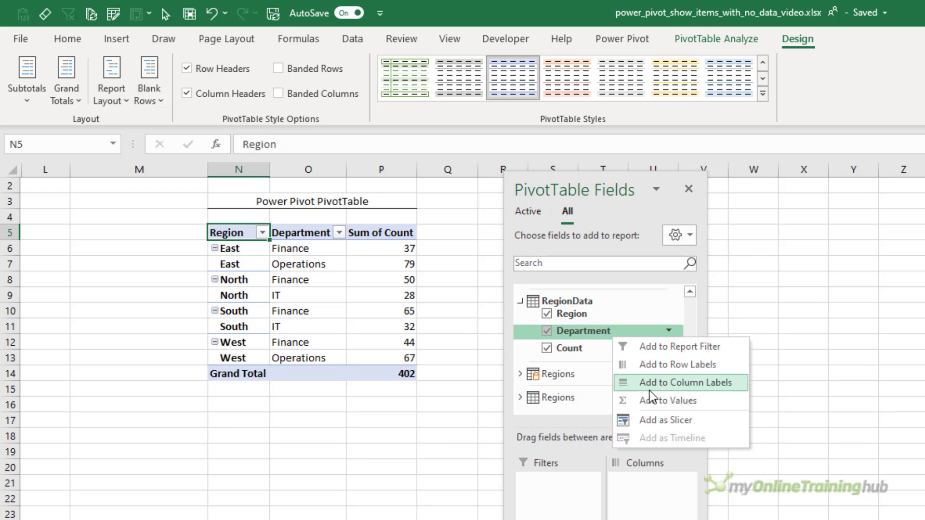
click(664, 419)
drag(744, 403, 107, 231)
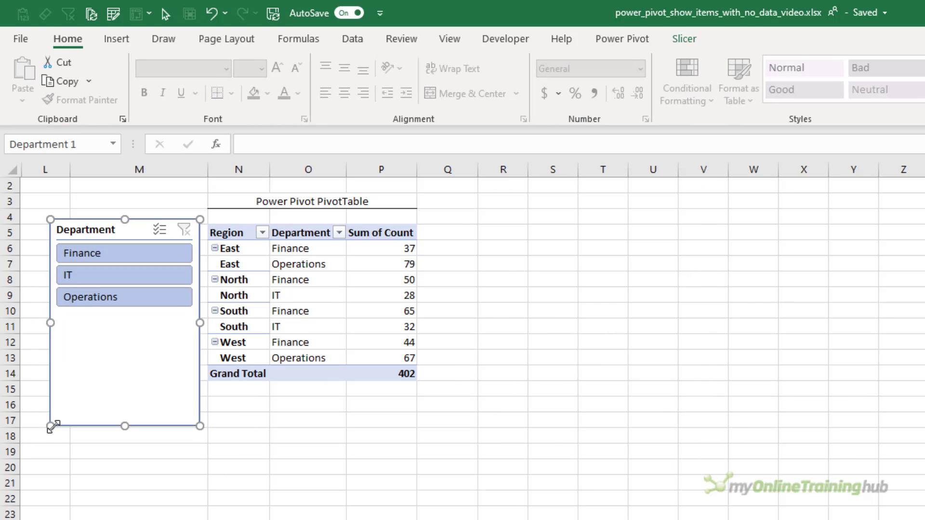
drag(53, 423, 99, 313)
Filter the Power Pivot PivotTable with the slicer to IT, Operations and Finance in turn.
click(144, 272)
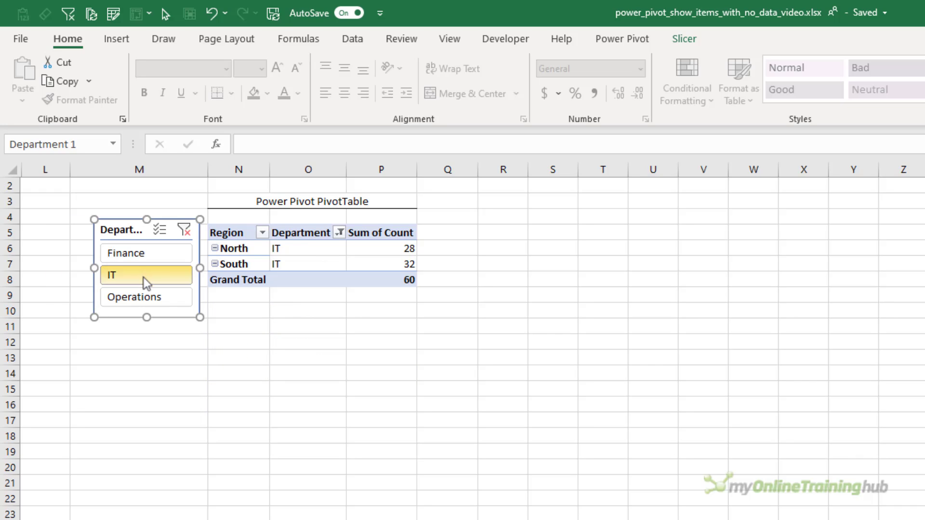
click(142, 293)
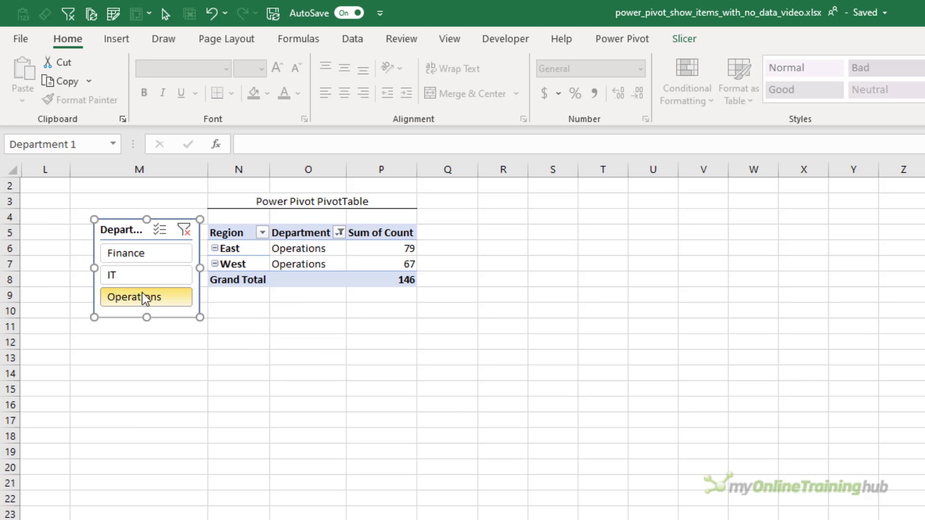
click(160, 248)
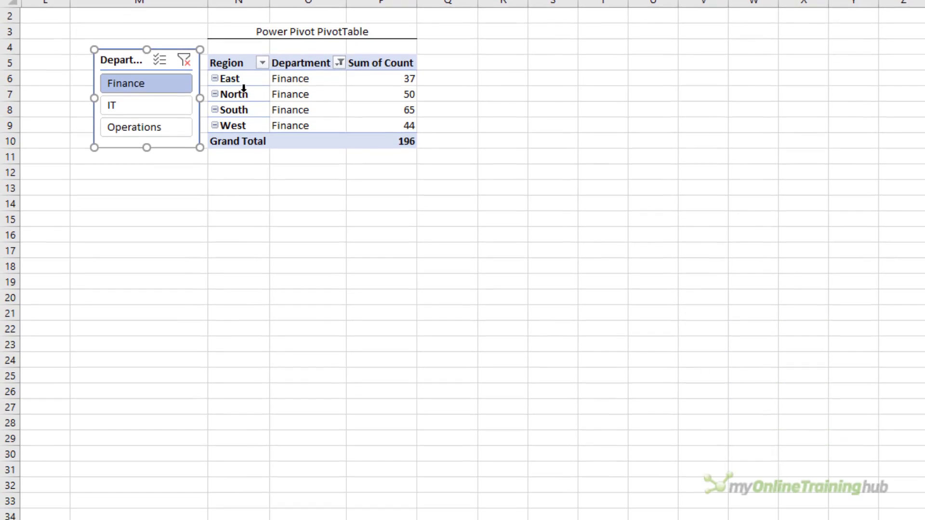
Check the Region field's layout settings for the option to show items with no data, leaving the settings as they are.
right_click(245, 93)
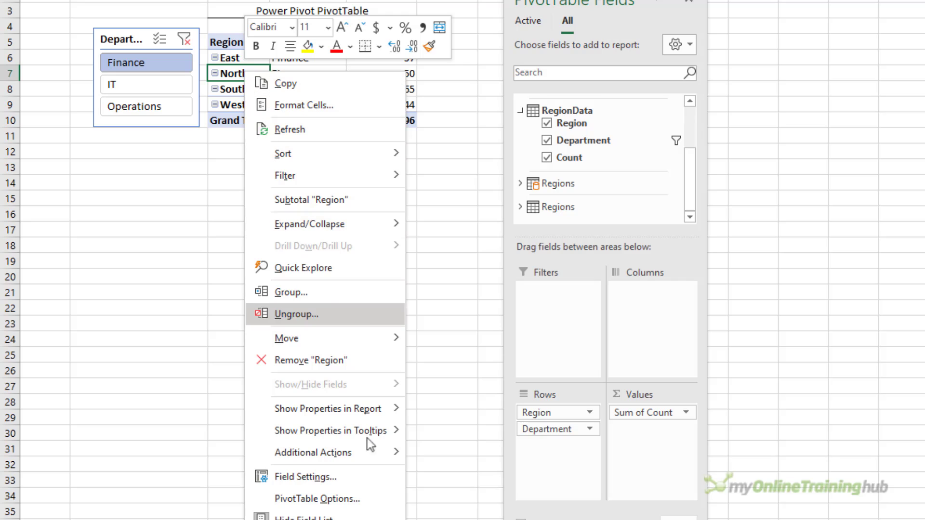
click(377, 470)
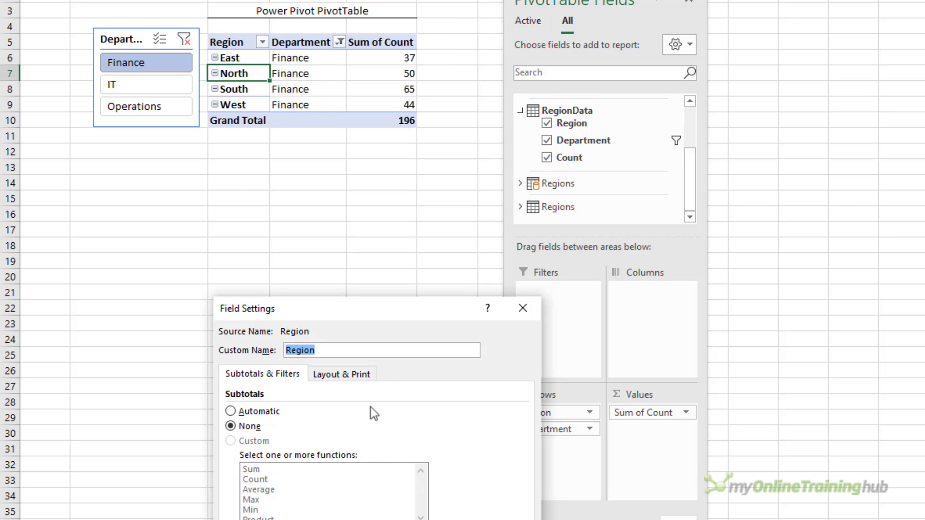
click(366, 375)
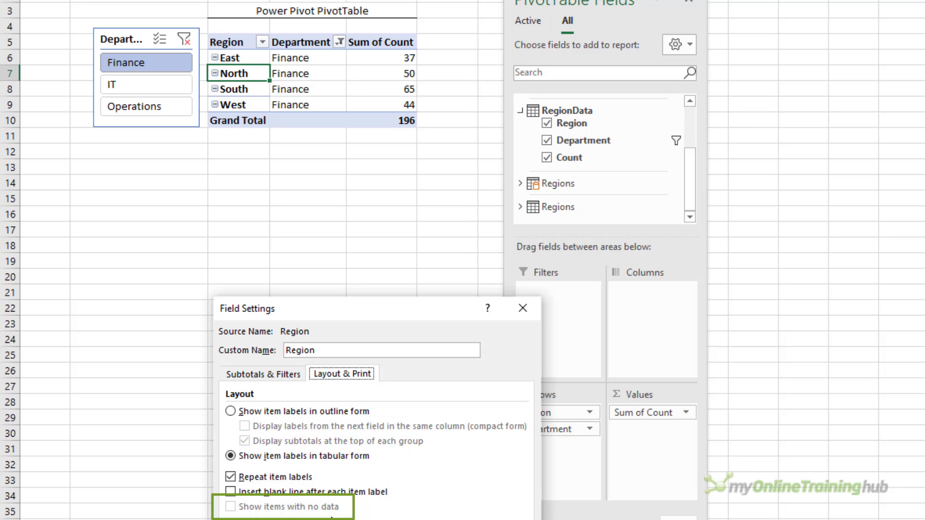
key(Escape)
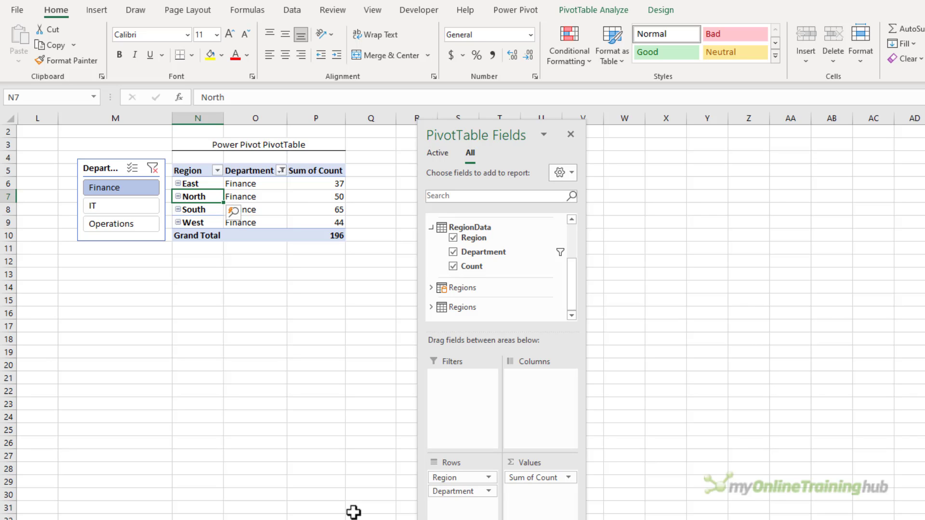
Unhide column K between columns J and L to bring back the Dim Table of regions.
drag(182, 185, 186, 220)
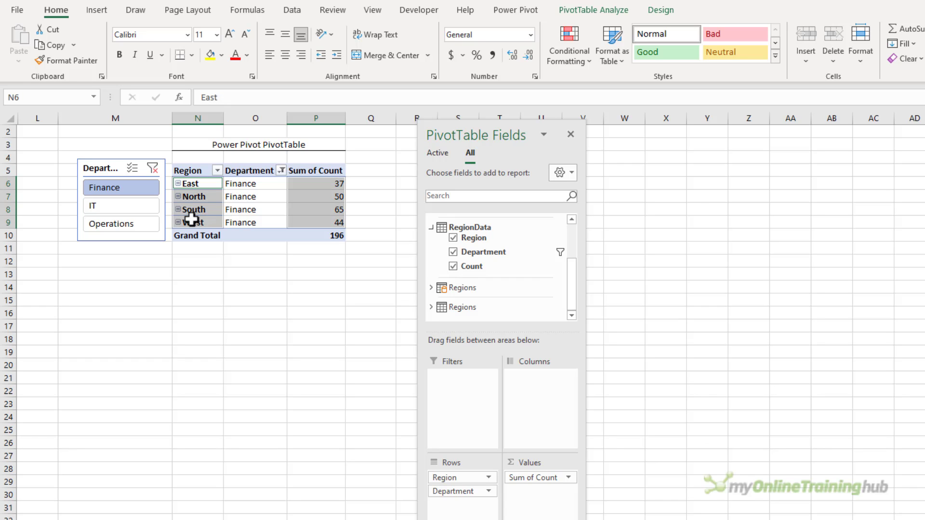
mouse_move(38, 118)
mouse_down()
mouse_move(79, 118)
mouse_move(53, 118)
mouse_up()
right_click(53, 118)
click(106, 336)
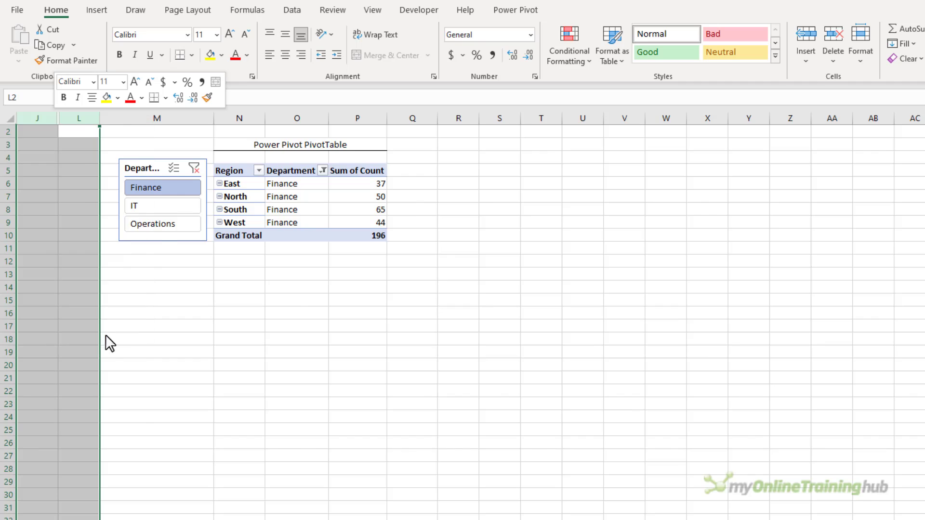
drag(77, 170, 75, 191)
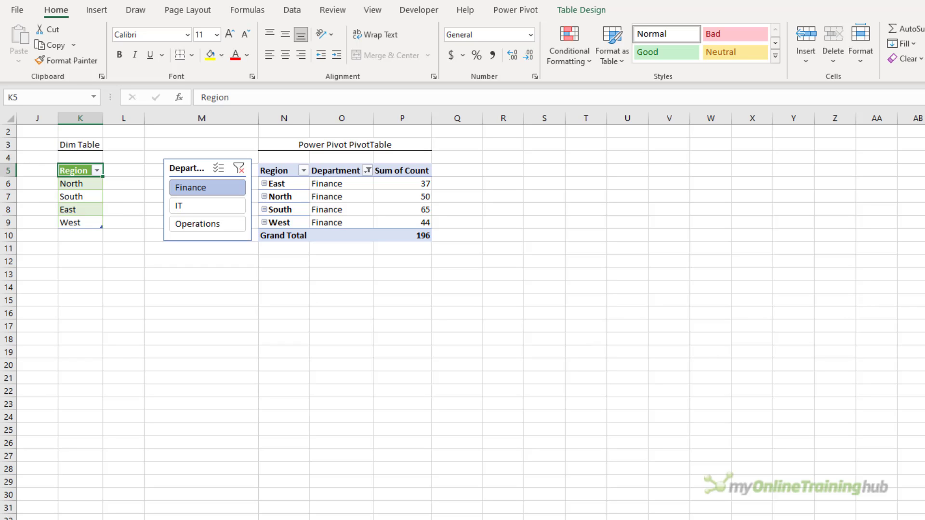
Relate the Region field of RegionData to the Region field of Regions in the data model's diagram view, and return to the worksheet.
click(501, 15)
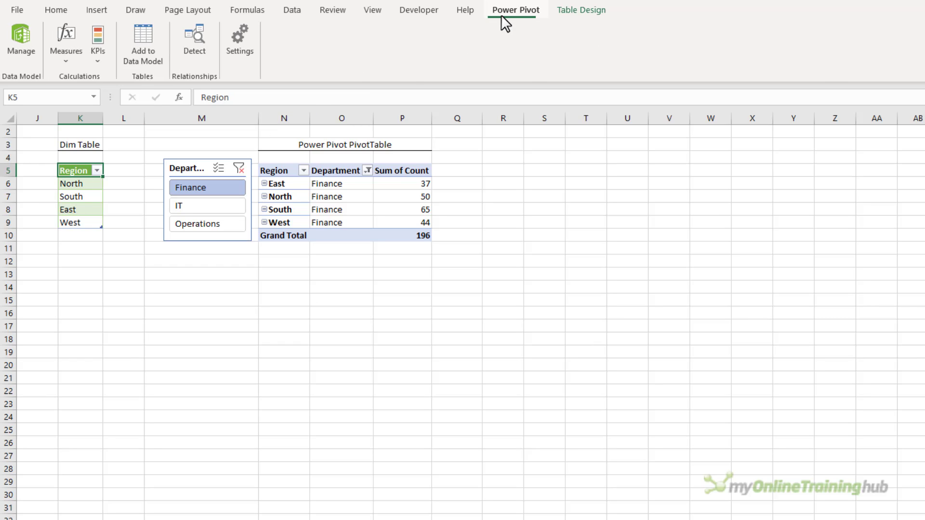
click(23, 54)
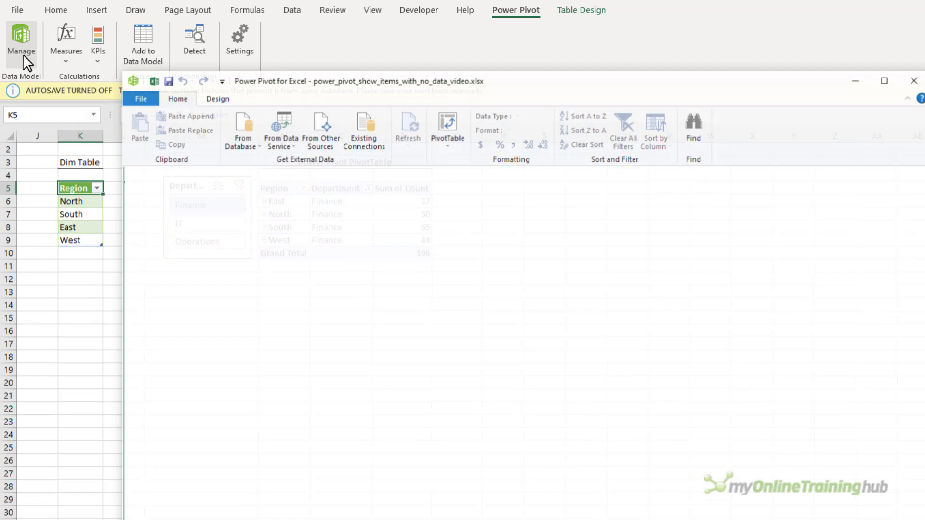
click(821, 131)
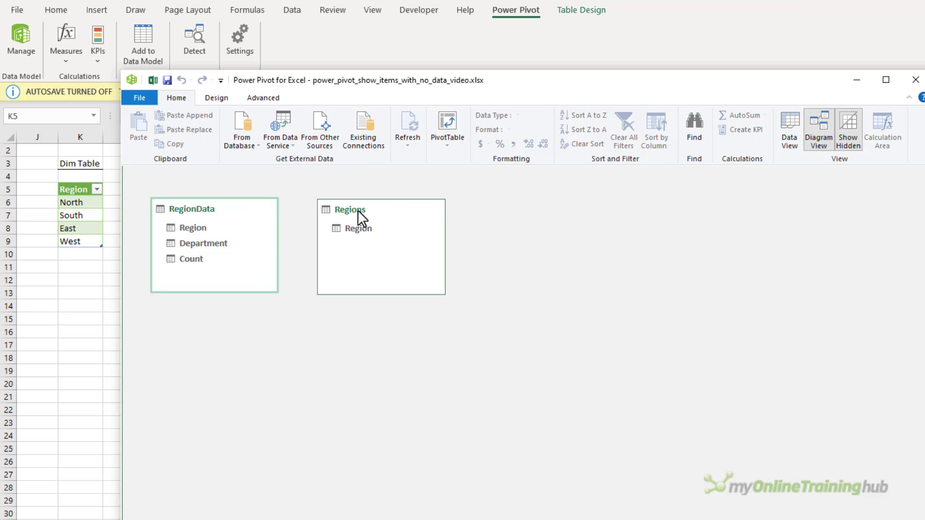
drag(195, 229, 365, 230)
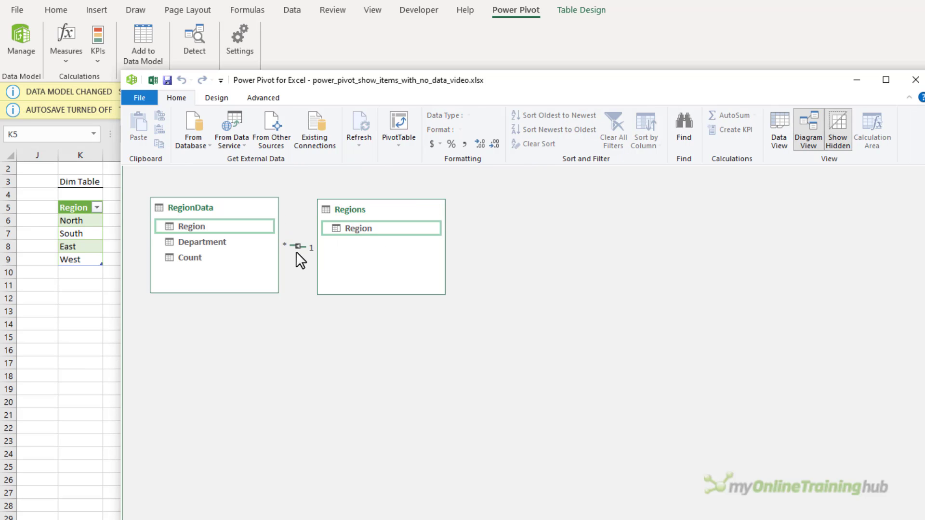
click(916, 80)
click(918, 89)
Replace RegionData's Region row field with Region from the Regions table, and filter the slicer to IT.
drag(484, 137, 604, 139)
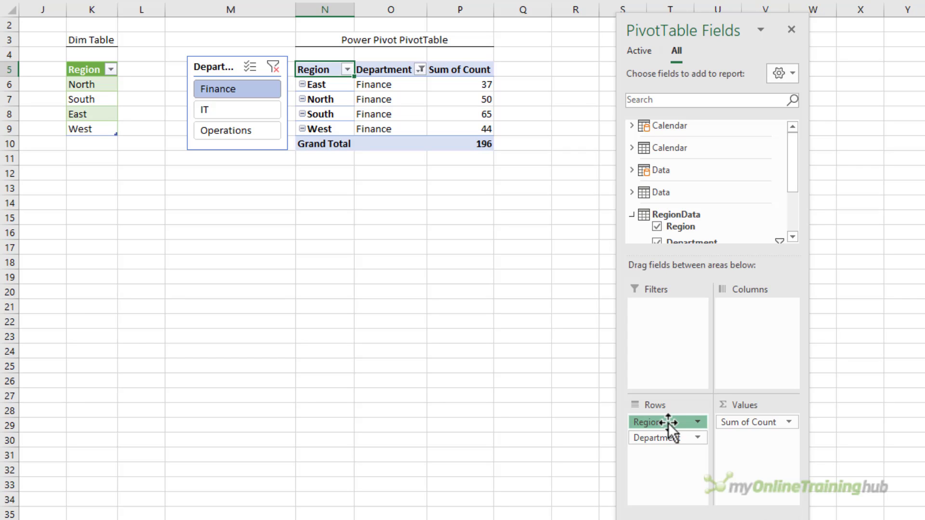
drag(669, 422, 424, 356)
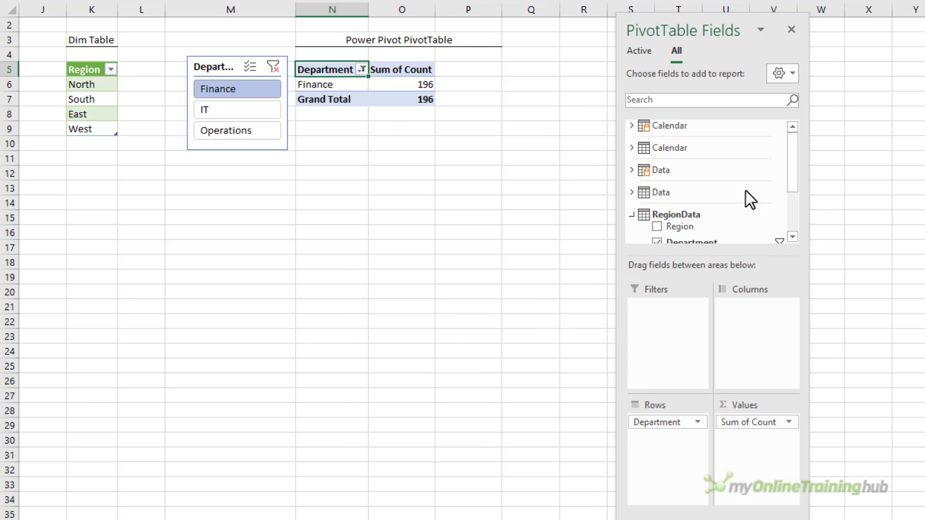
drag(791, 168, 782, 207)
click(632, 205)
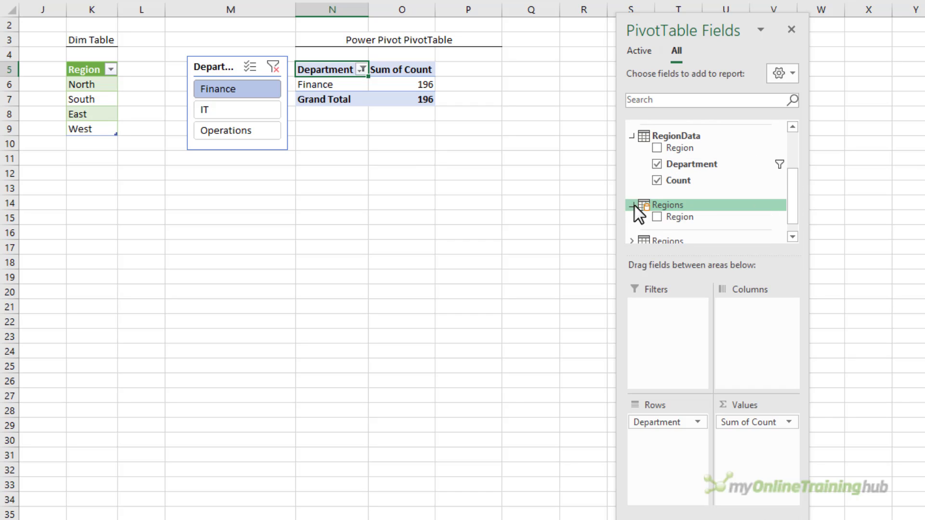
drag(684, 216, 678, 416)
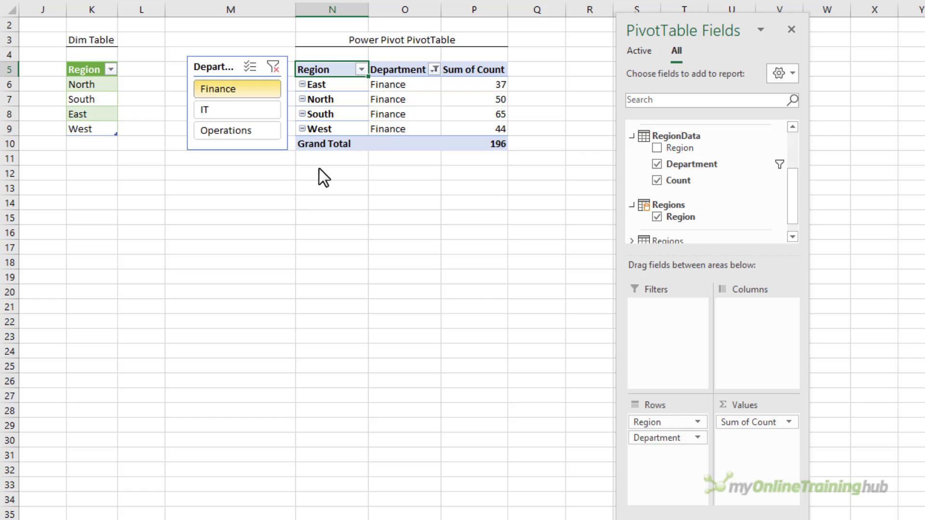
click(236, 114)
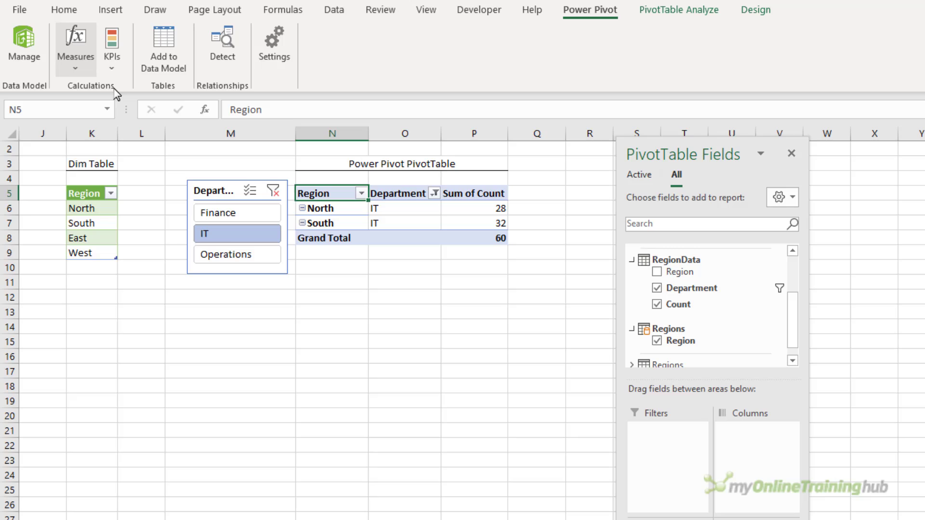
Start a new measure named Total Count in the RegionData table.
click(80, 70)
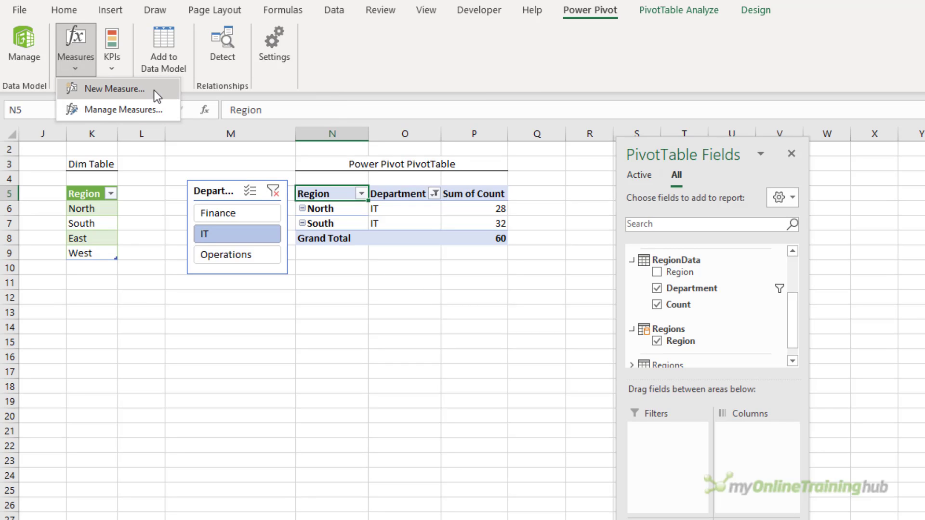
click(154, 90)
click(621, 250)
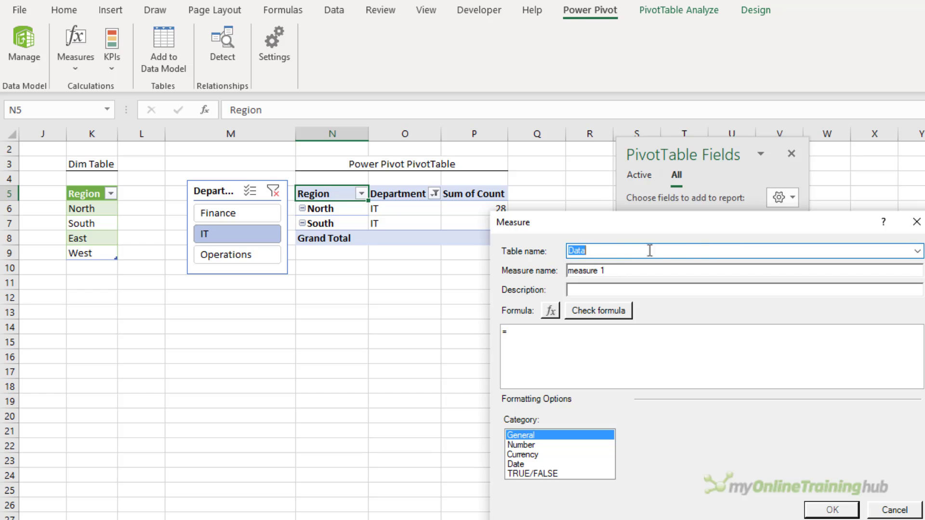
click(917, 251)
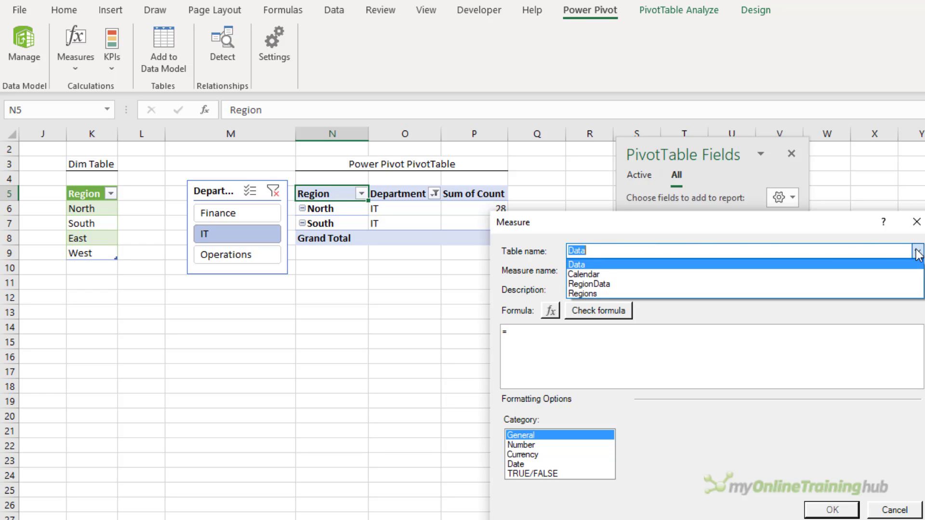
click(604, 287)
key(Tab)
text(Total Coun)
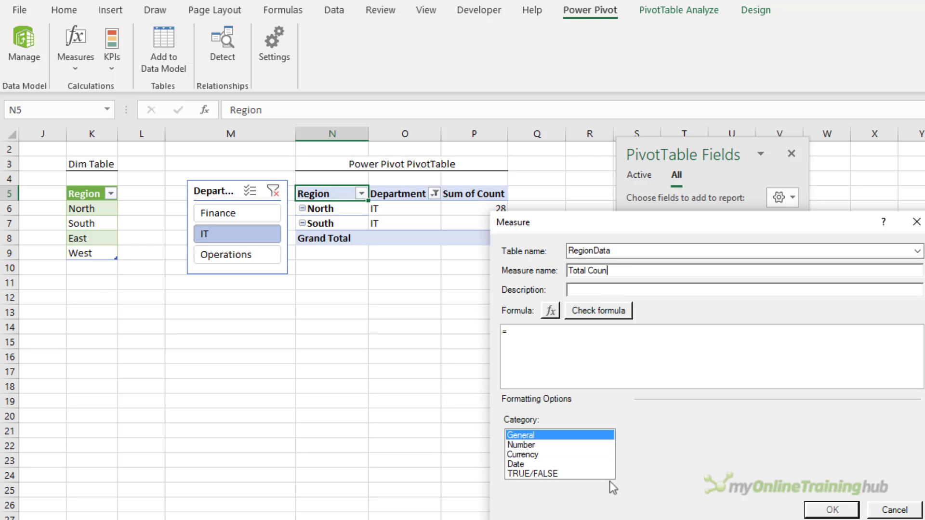
text(t)
Enter the measure formula =IF(ISBLANK(SUM(RegionData[Count])),0,SUM(RegionData[Count])) and check it for errors.
click(550, 343)
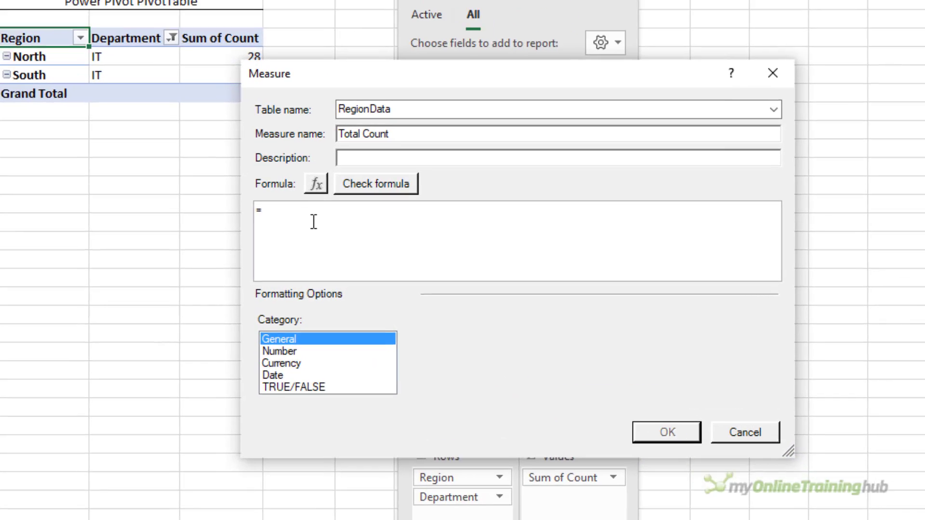
text(IF(ISBLANK()
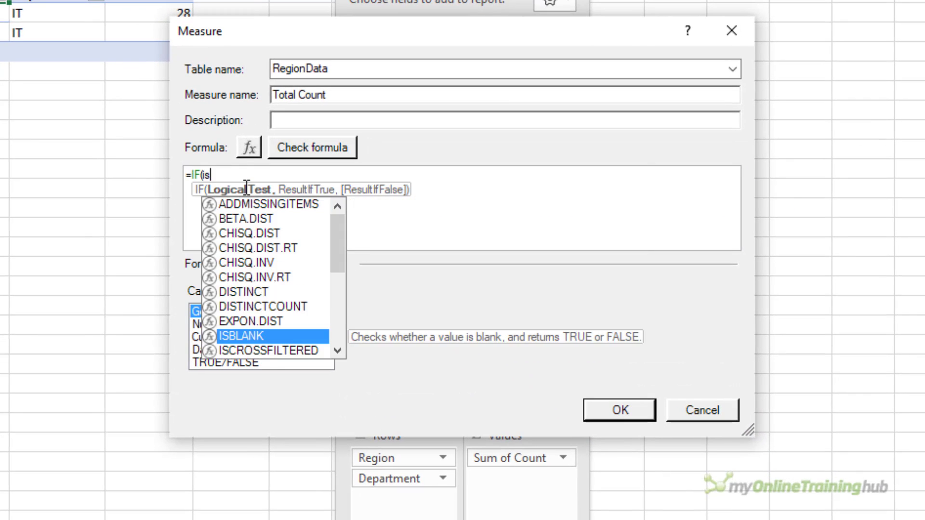
text(sum()
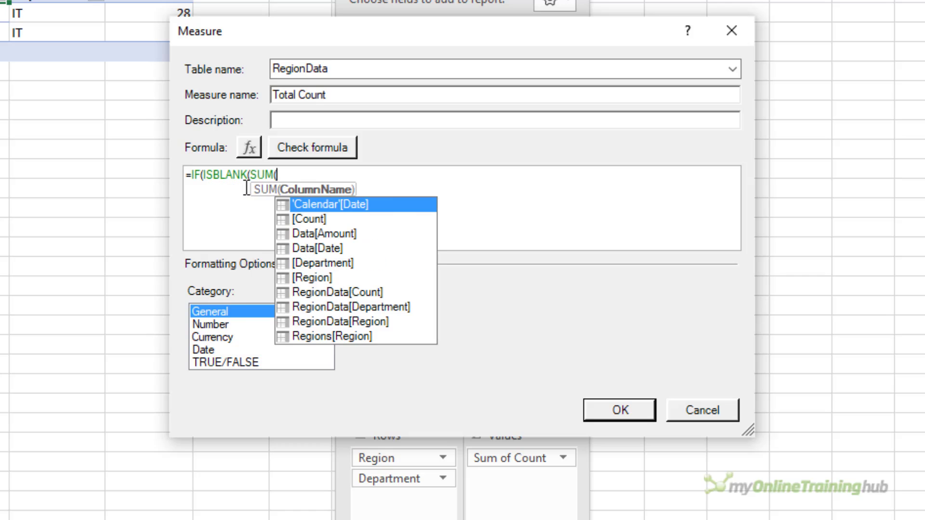
text(re)
key(Down)
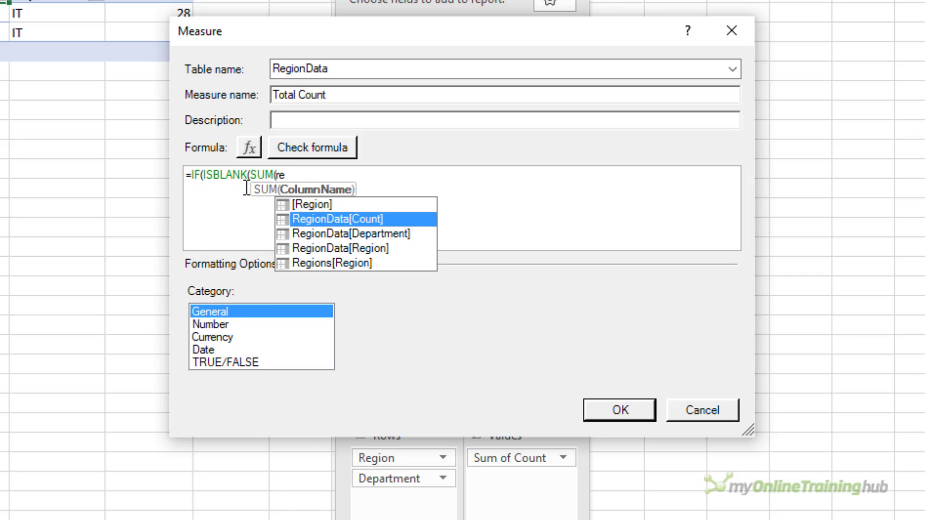
key(Tab)
text()))
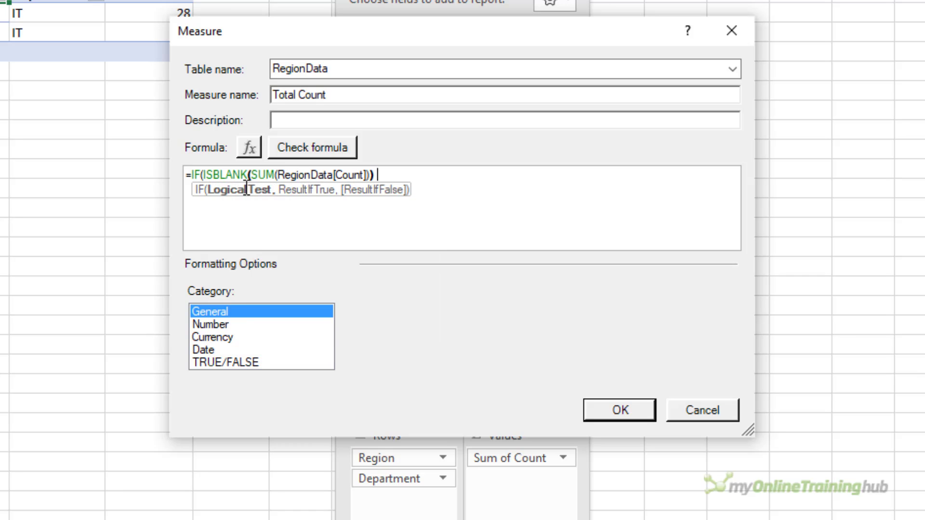
text(, 0,SUM(reg)
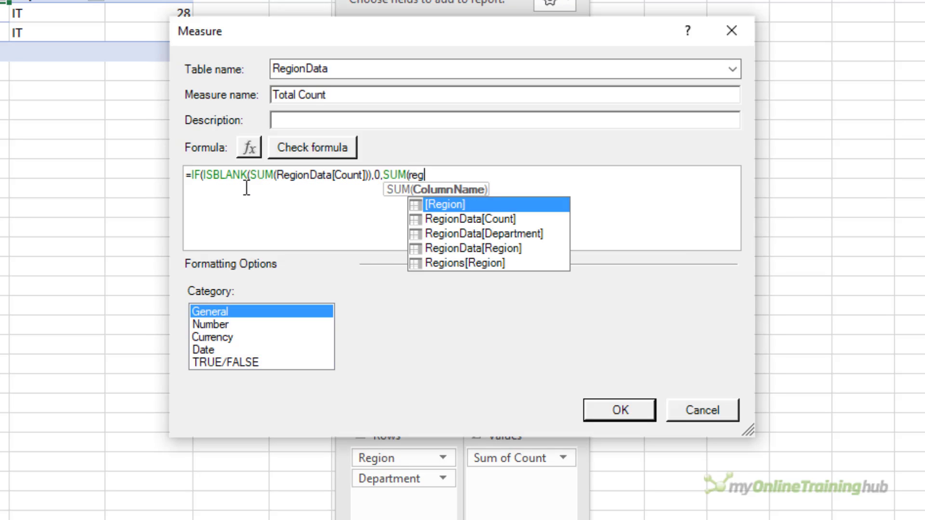
key(Down)
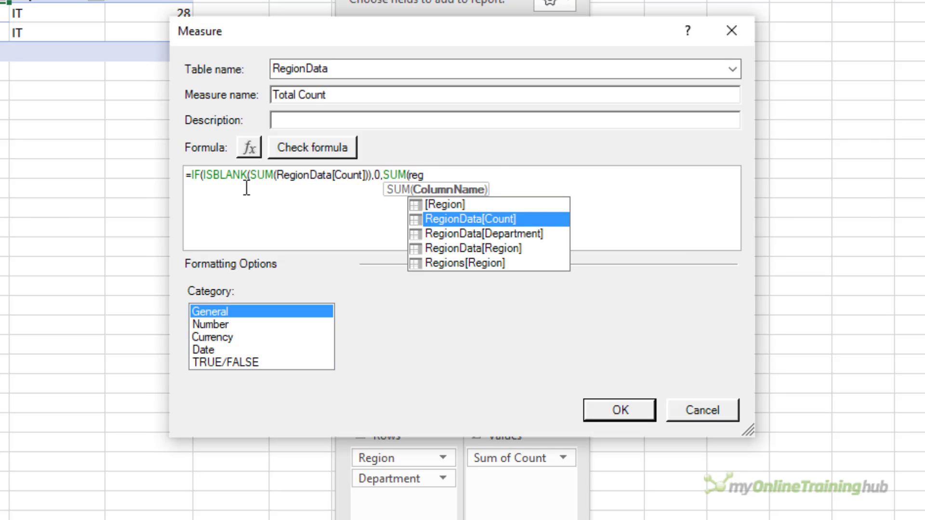
key(Tab)
text())
text())
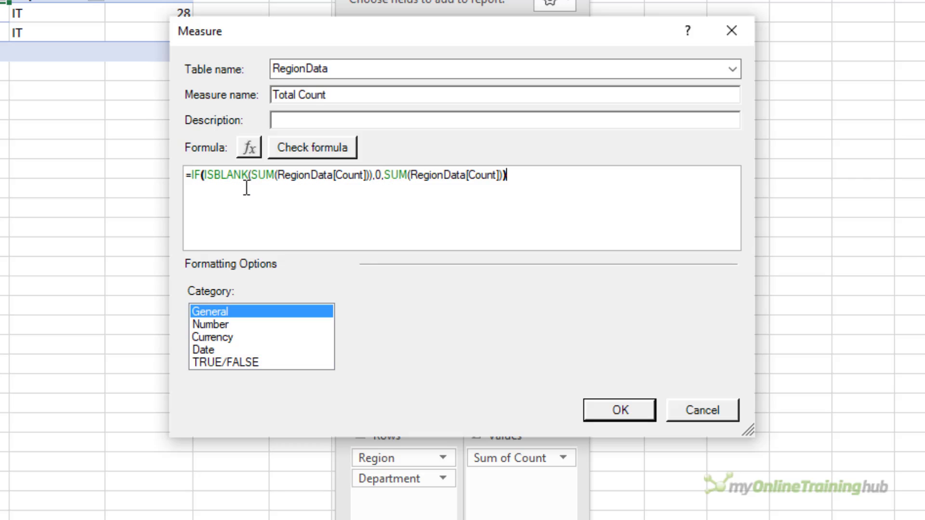
click(297, 146)
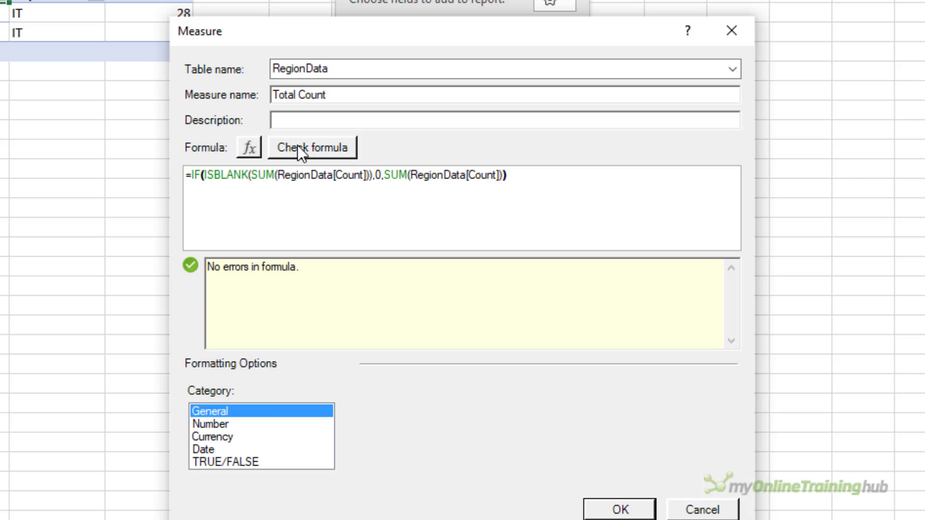
Enlarge the formula text, format the Total Count measure as a whole number with the 1000 separator, and save it.
scroll(461, 223, up, 2)
scroll(461, 223, up, 1)
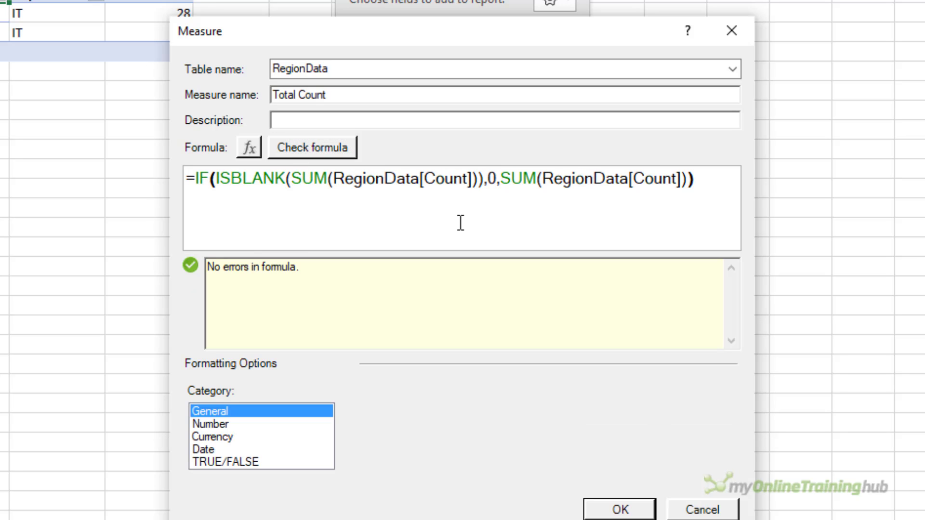
click(238, 433)
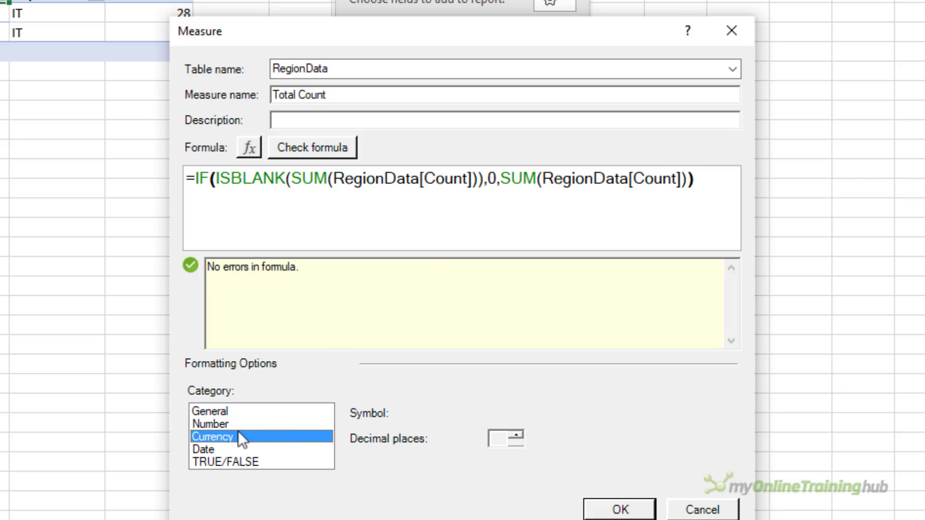
click(243, 425)
click(363, 461)
click(556, 411)
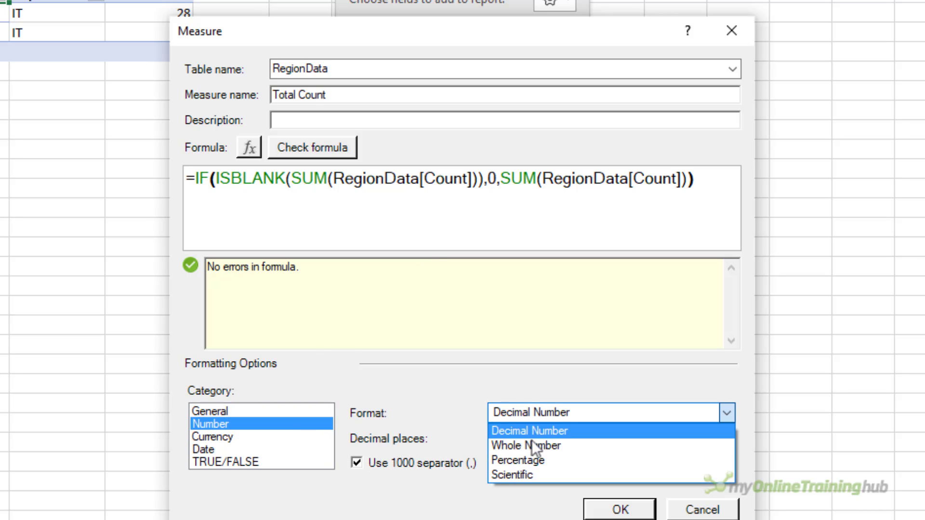
click(530, 444)
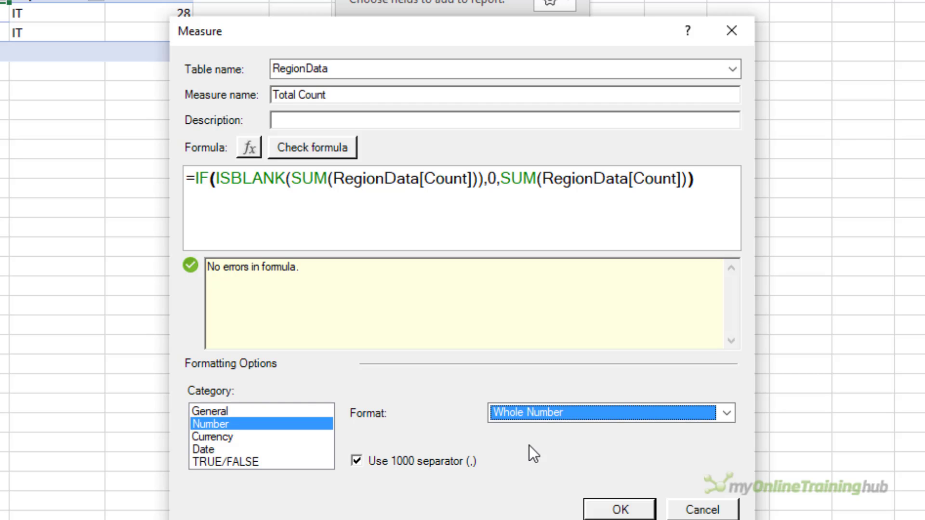
click(617, 509)
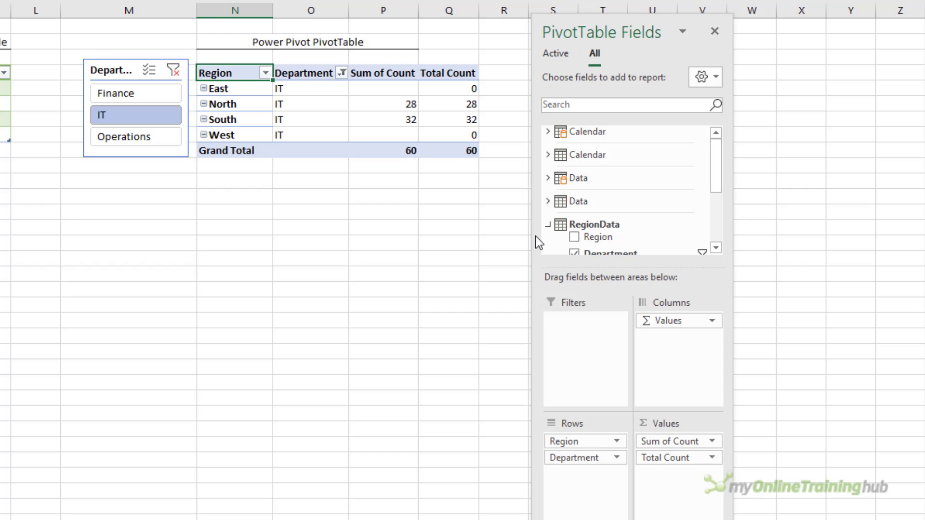
Remove Sum of Count from the PivotTable's values and filter the slicer by each department in turn, ending on Operations.
click(445, 67)
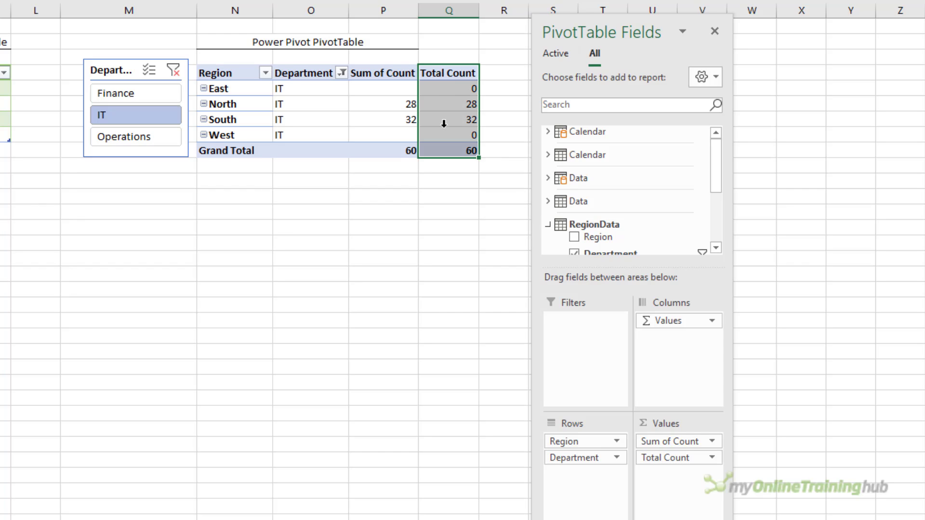
drag(644, 441, 343, 369)
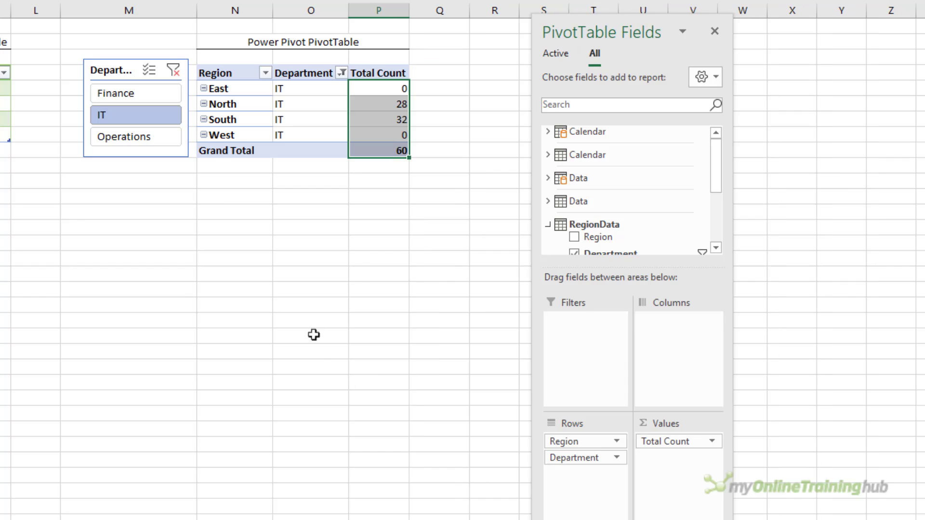
click(141, 137)
click(141, 95)
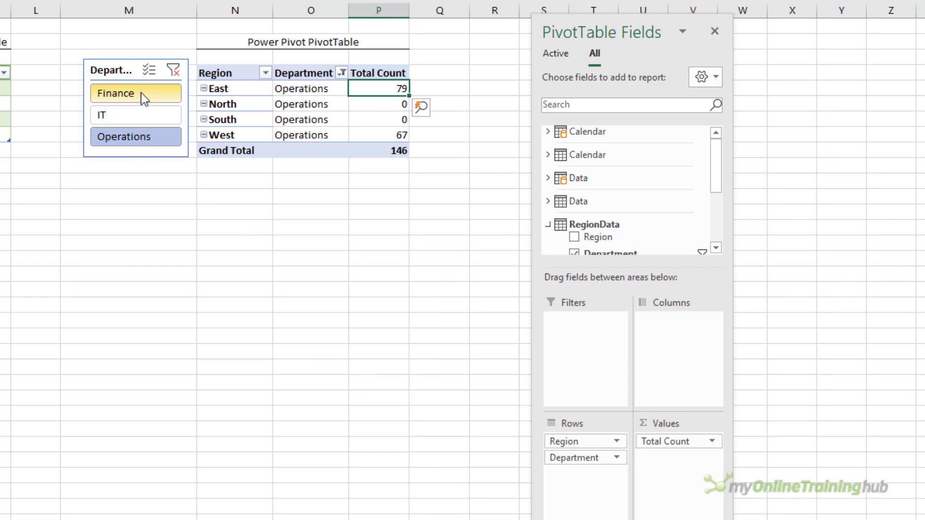
click(135, 115)
click(144, 135)
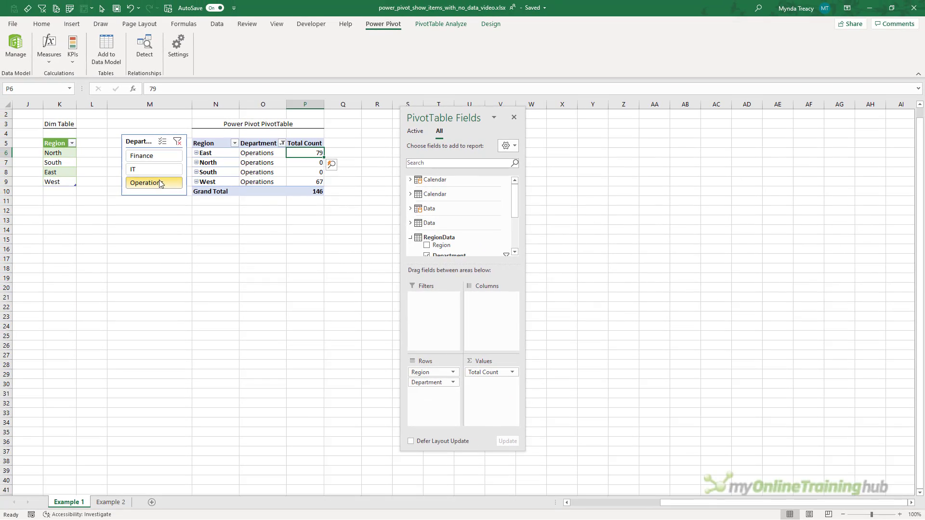
Switch to the Example 2 sheet, select the source data rows, and make cell B6 the active cell.
click(120, 502)
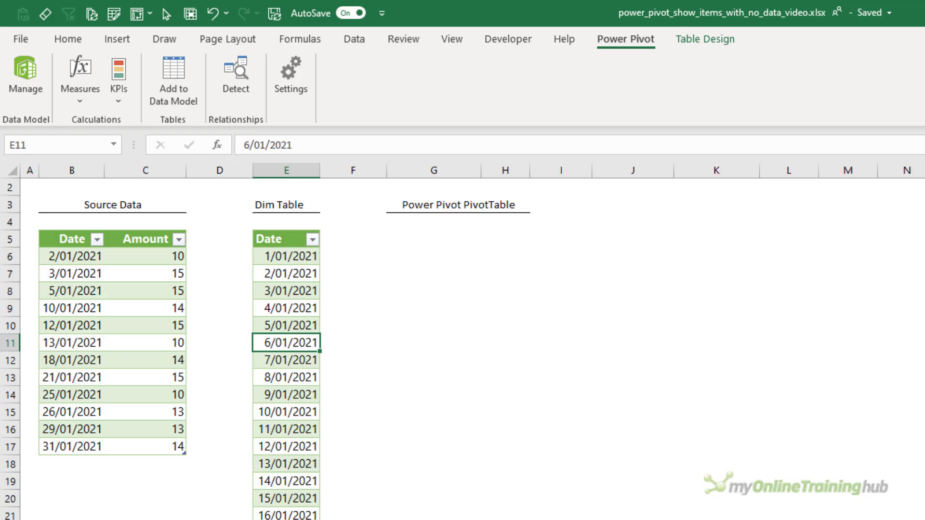
drag(72, 255, 178, 447)
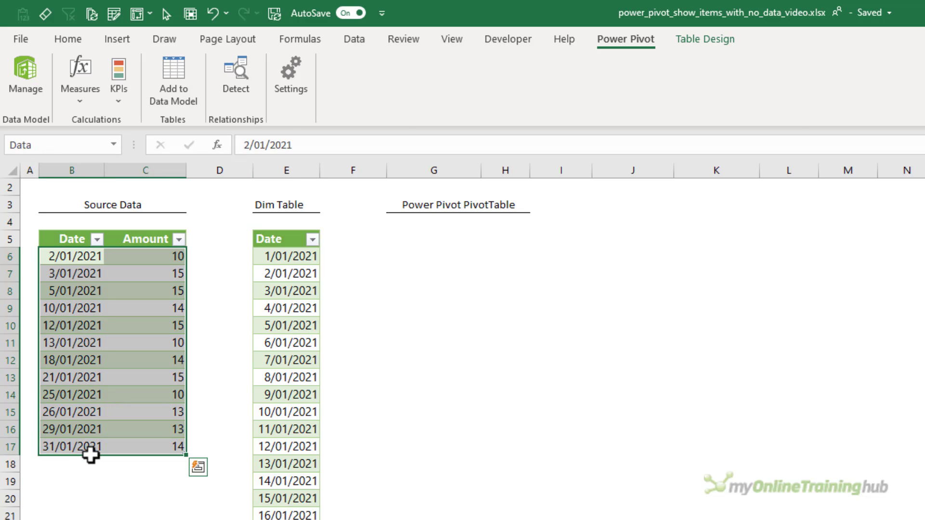
click(75, 258)
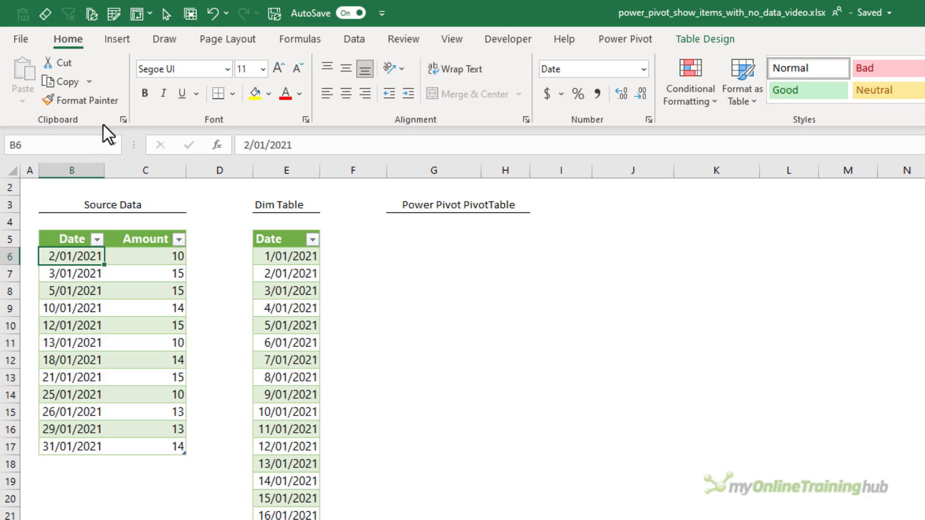
Insert a PivotChart based on the Data table at cell J5 of the existing Example 2 worksheet.
click(117, 42)
click(839, 100)
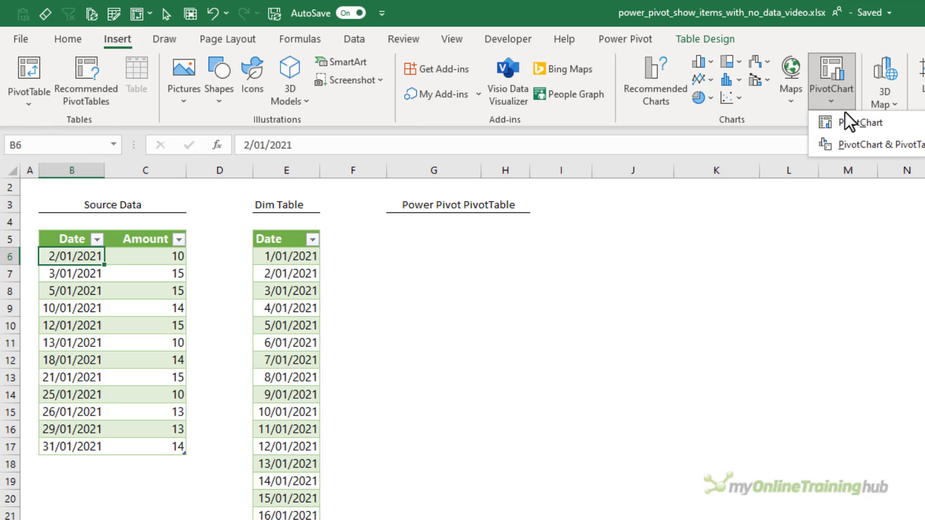
click(847, 123)
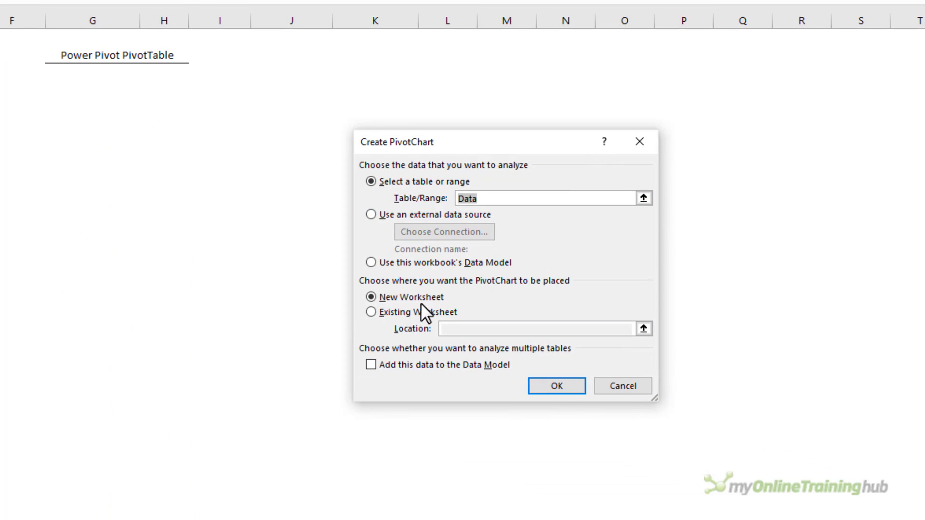
click(419, 311)
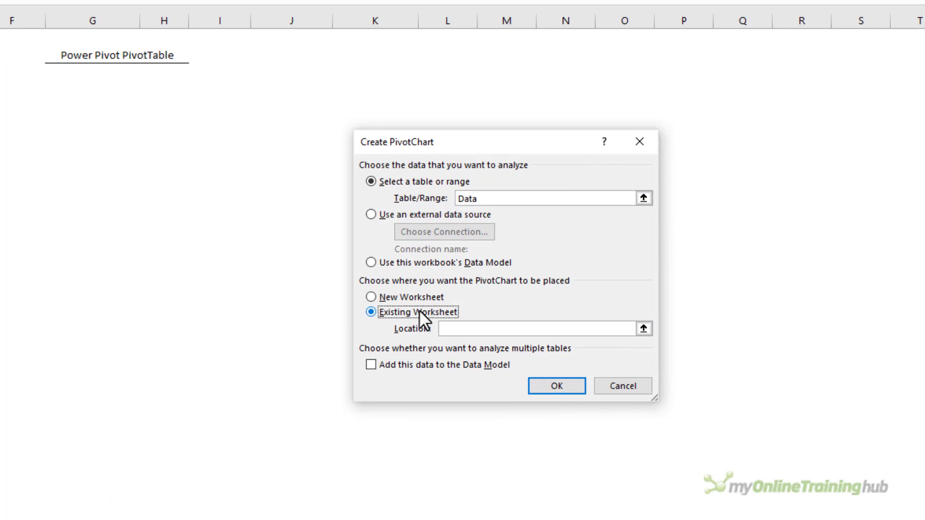
click(275, 89)
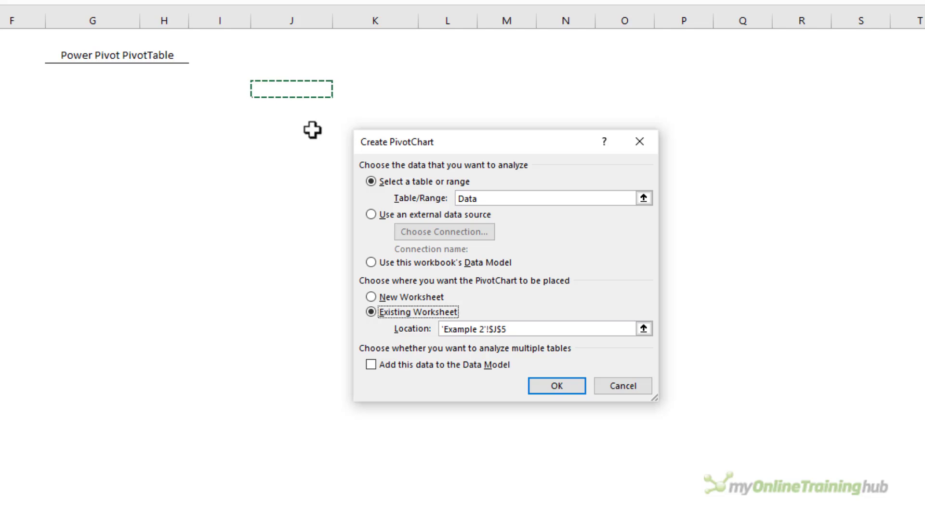
click(556, 383)
Put Date on the PivotChart's axis and Amount in its values, then widen the chart.
drag(427, 32, 745, 45)
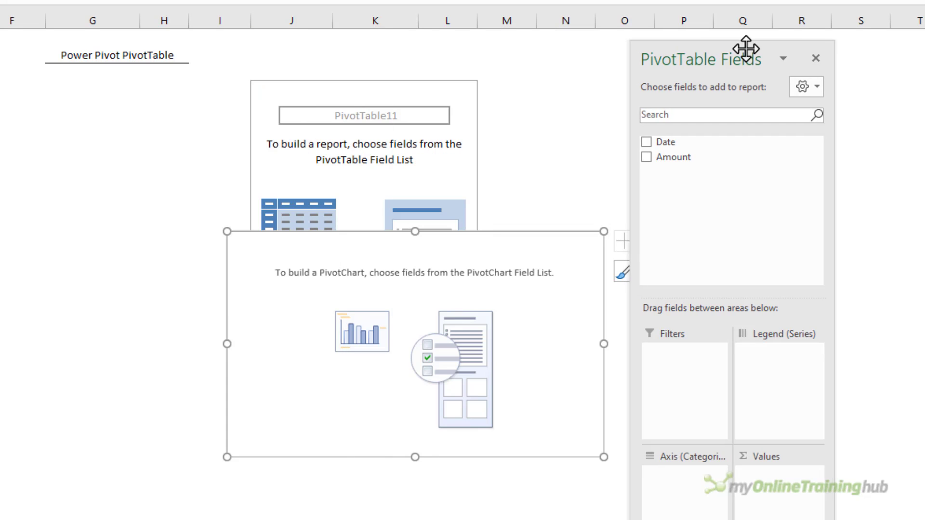
click(648, 141)
click(649, 157)
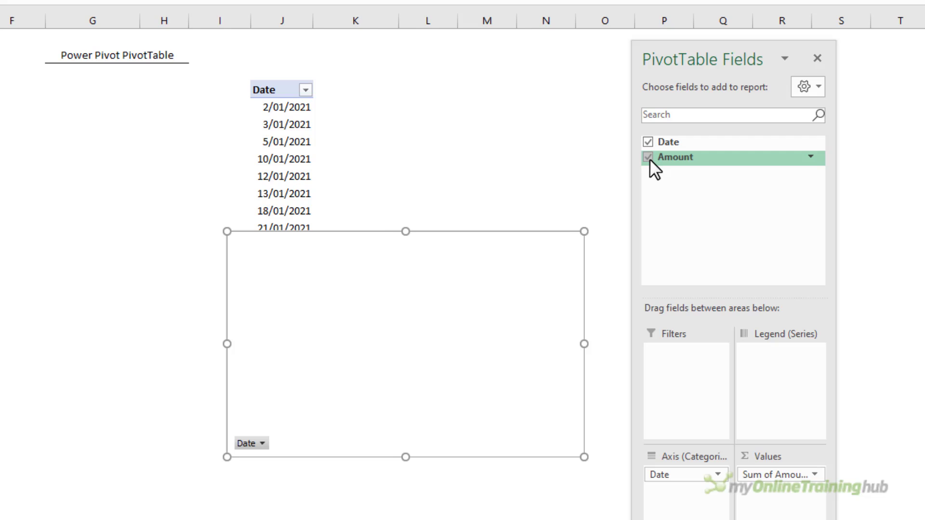
drag(227, 346, 77, 343)
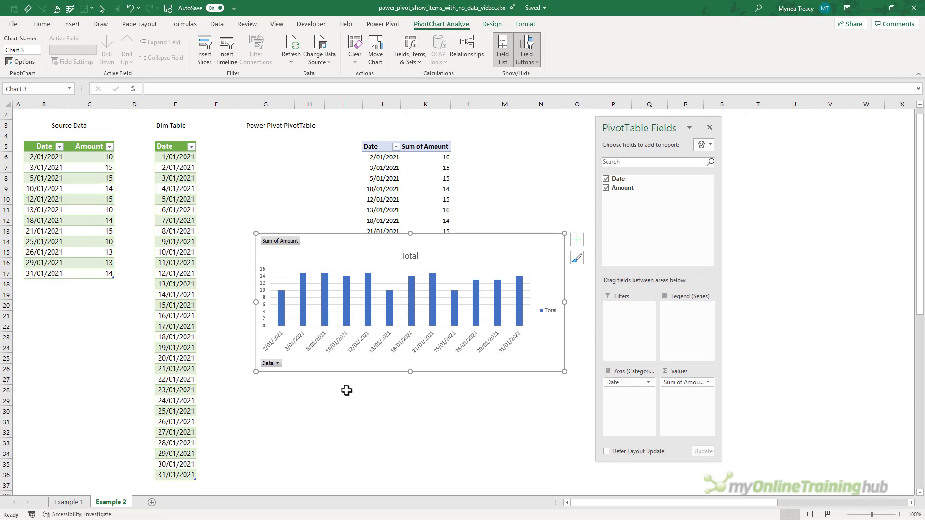
Delete the PivotChart and the PivotTable behind it from the Example 2 sheet.
click(177, 146)
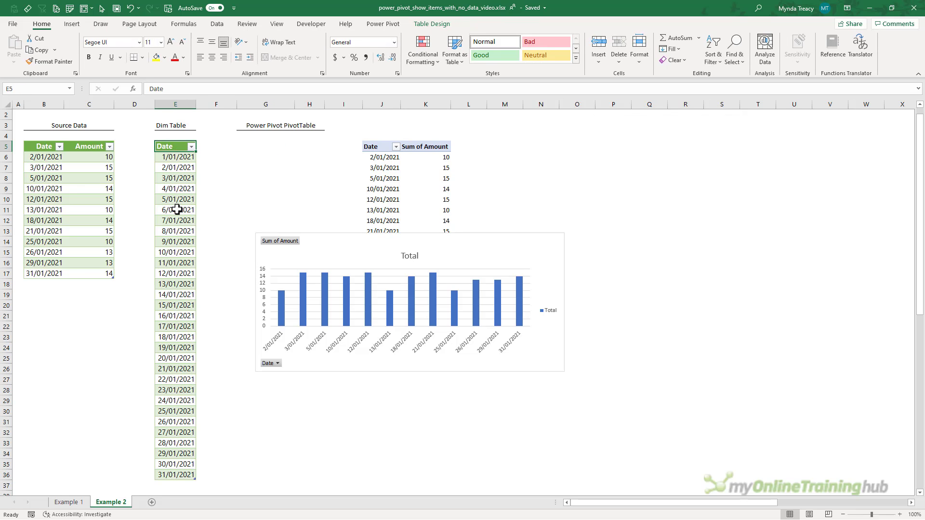
click(321, 235)
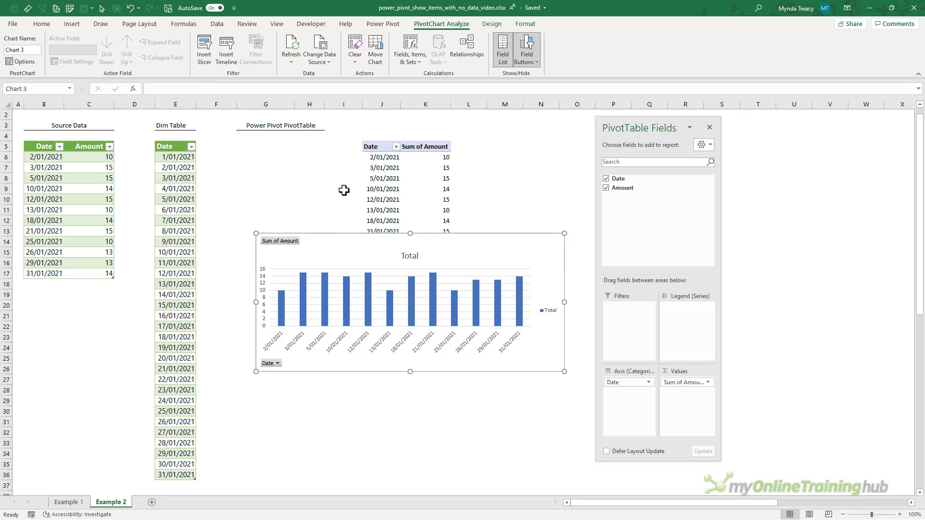
key(Delete)
drag(388, 106, 440, 107)
key(Delete)
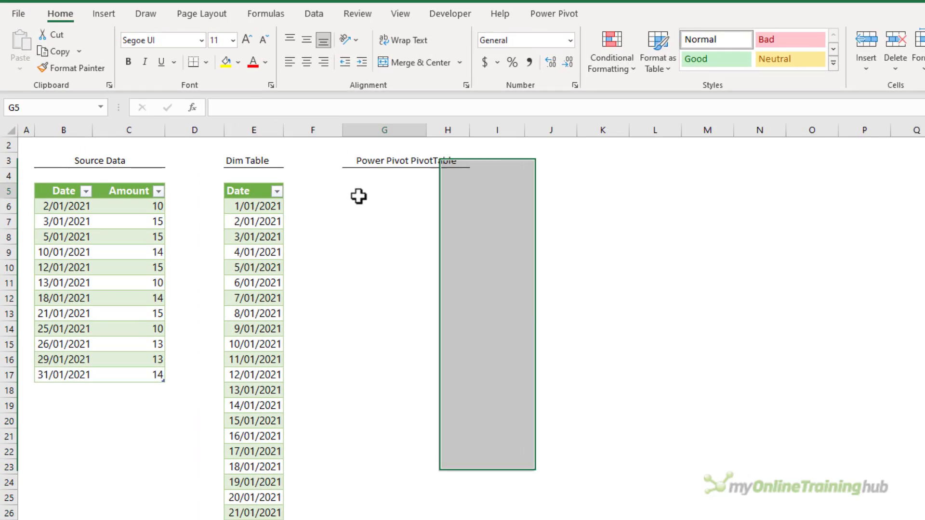
Select cell G5, relate Date in Data to Date in Calendar in the data model's diagram view, and return to the worksheet.
click(263, 151)
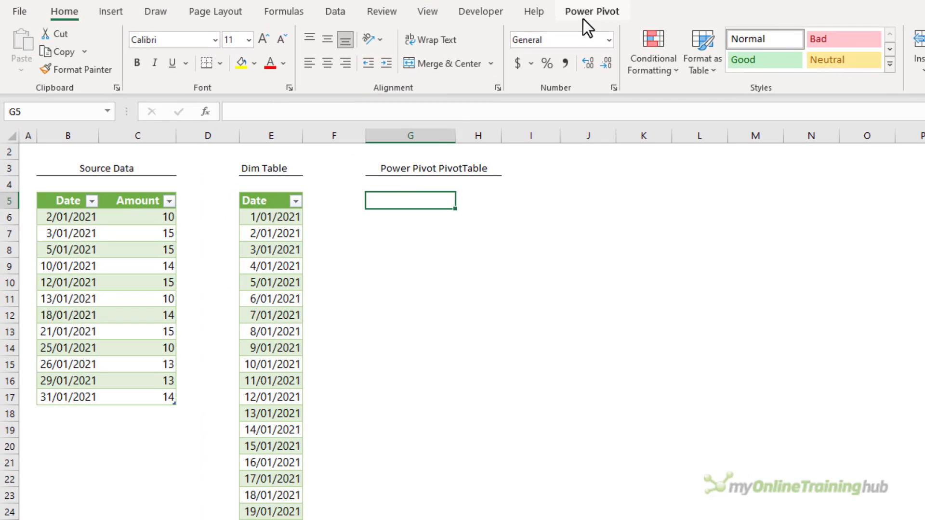
click(400, 23)
click(36, 37)
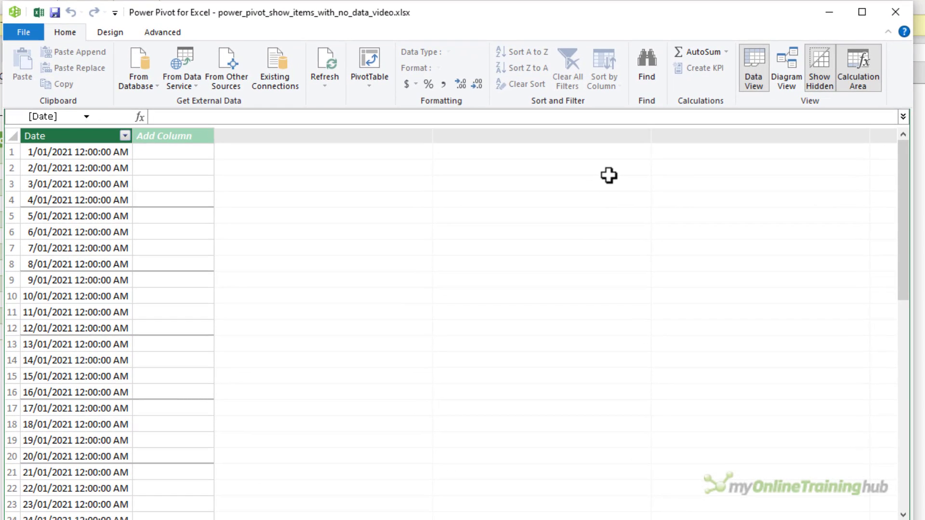
click(782, 76)
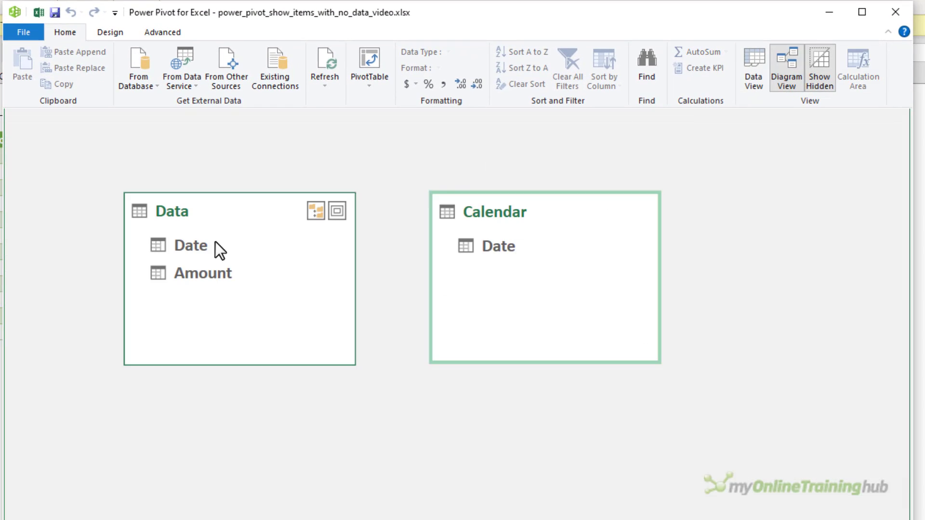
click(195, 247)
drag(194, 248, 470, 242)
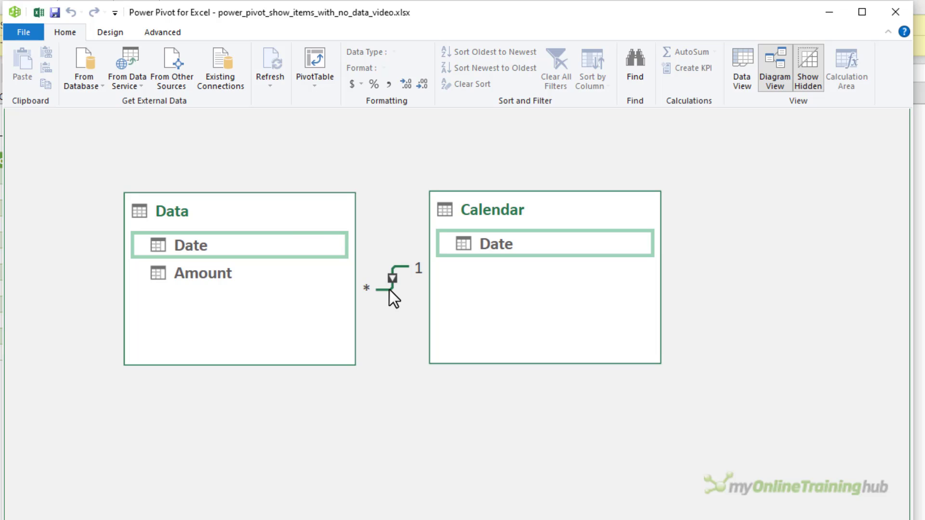
click(245, 199)
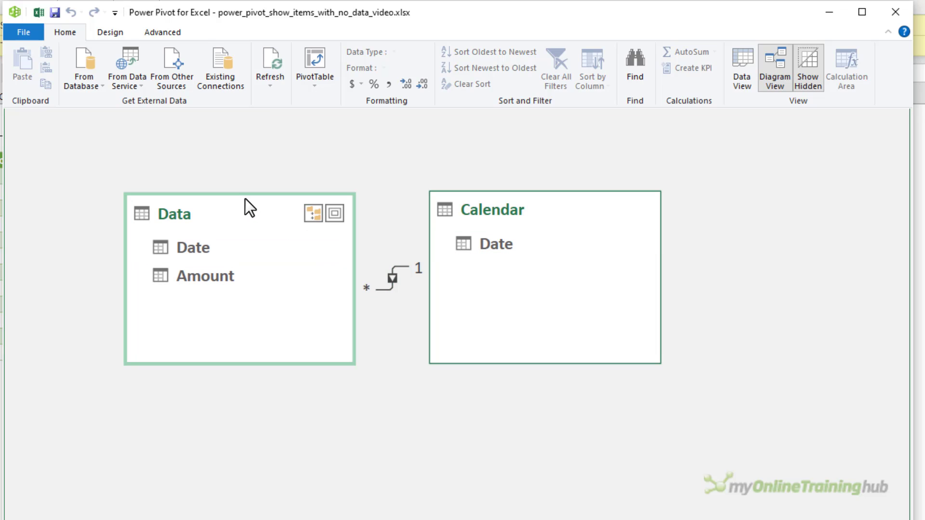
click(546, 202)
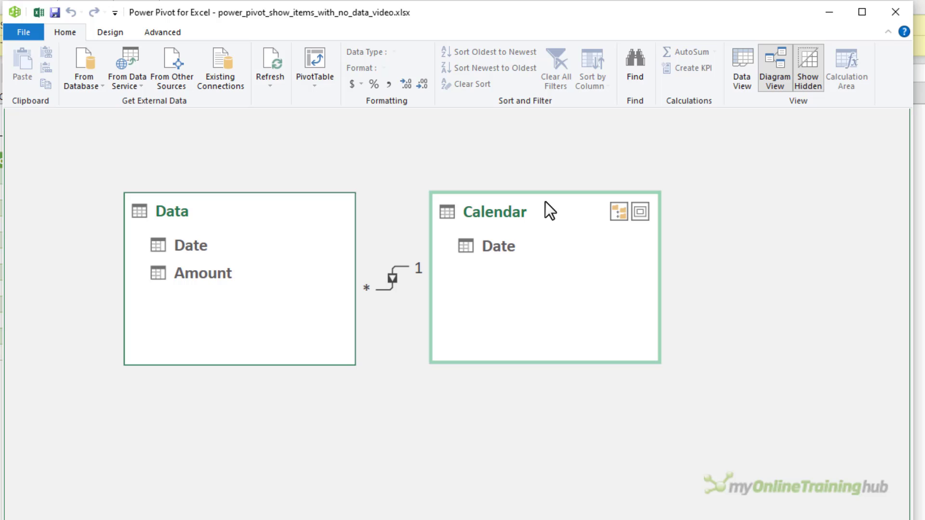
click(900, 15)
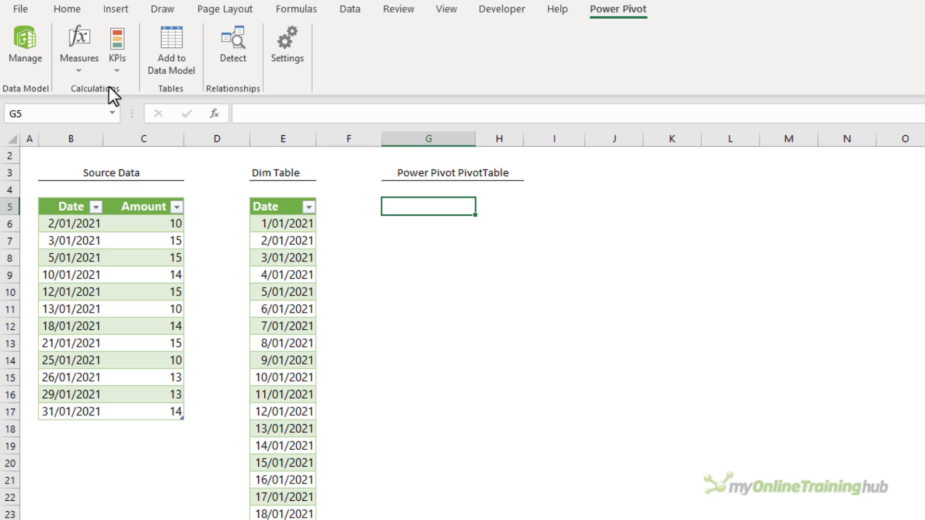
Start a new measure named Amt in the Data table.
click(78, 63)
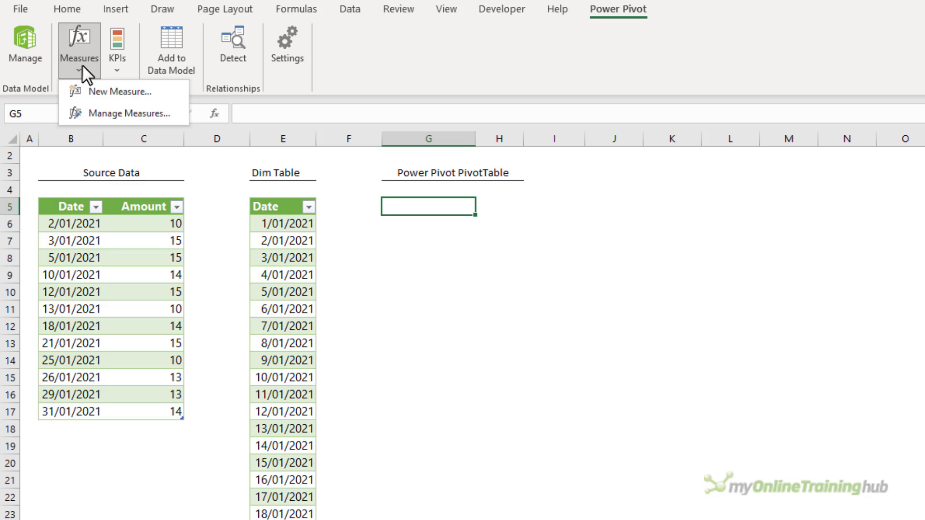
click(163, 92)
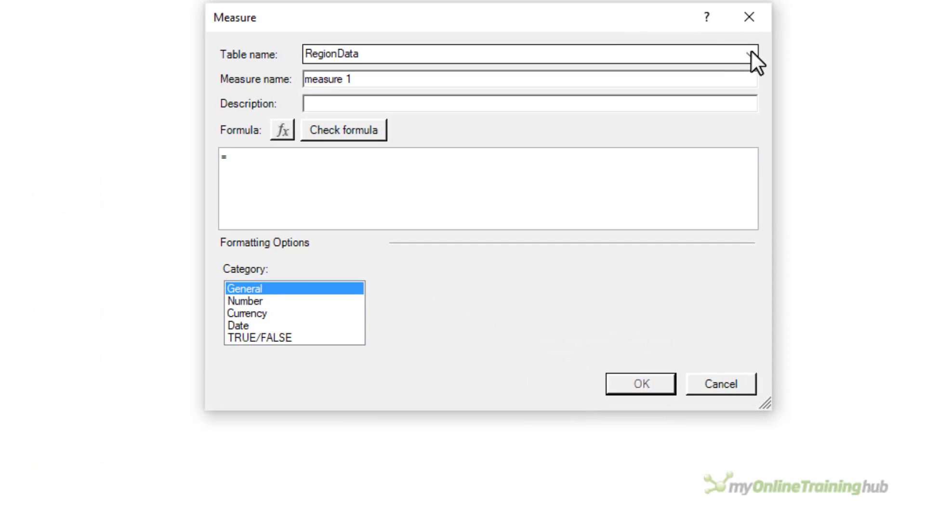
click(773, 77)
click(608, 90)
click(376, 102)
key(Tab)
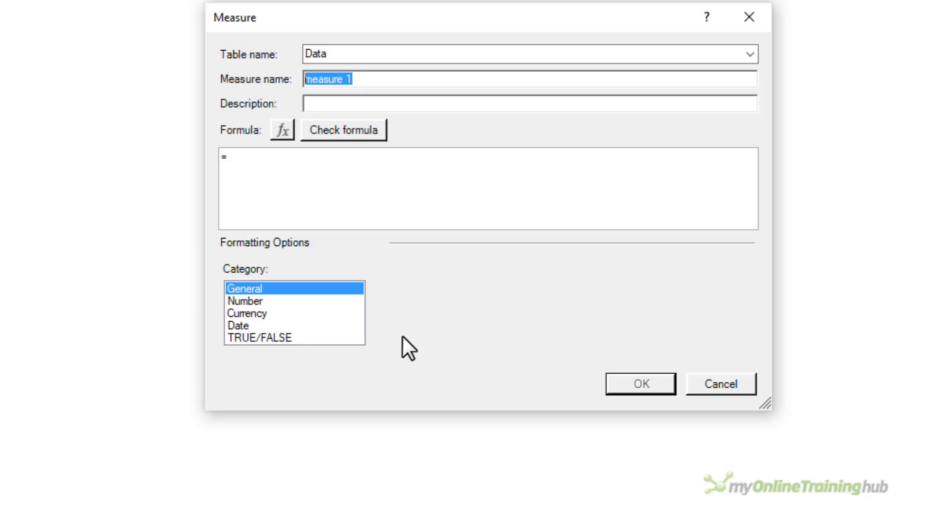
text(Amt)
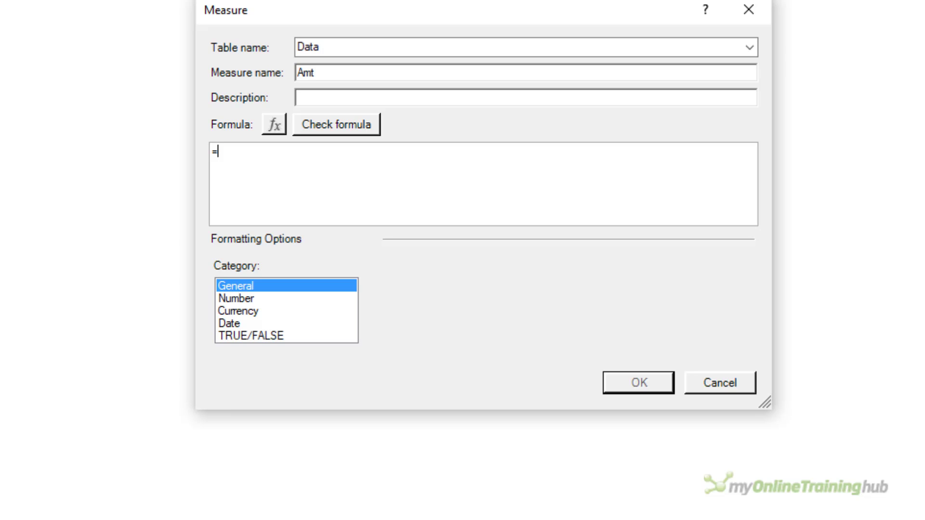
Enter the Amt measure's formula as =IF(ISBLANK(SUM([Amount])),"",SUM([Amount])) and check it for errors.
text(IF(isb)
key(Tab)
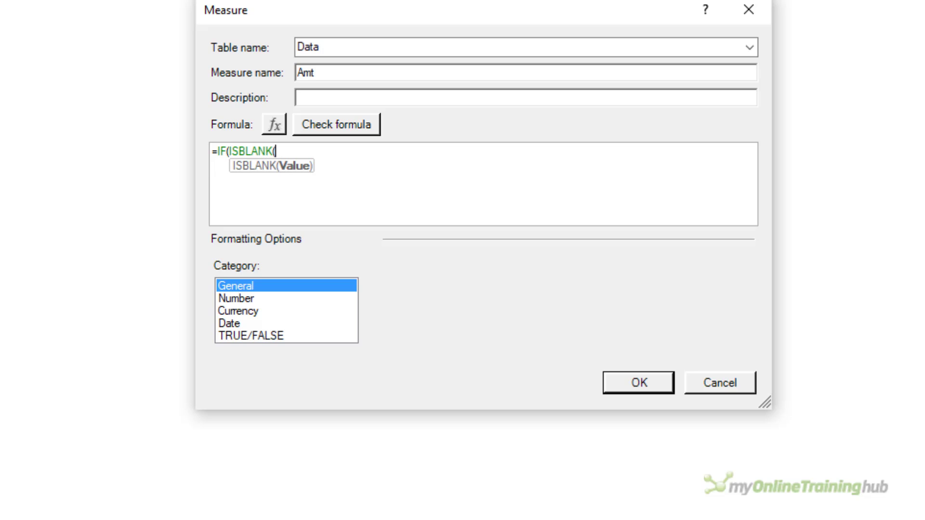
text(sum)
key(Tab)
text(a)
key(Tab)
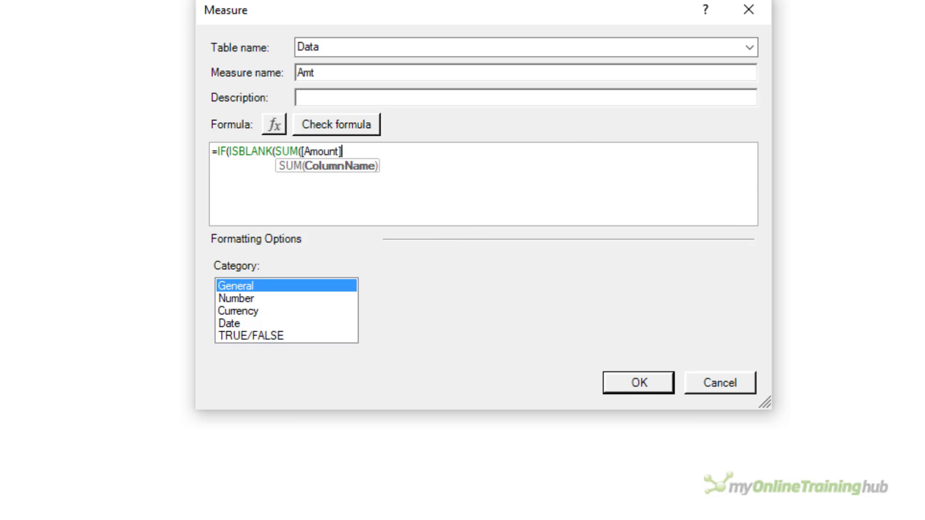
text(),)
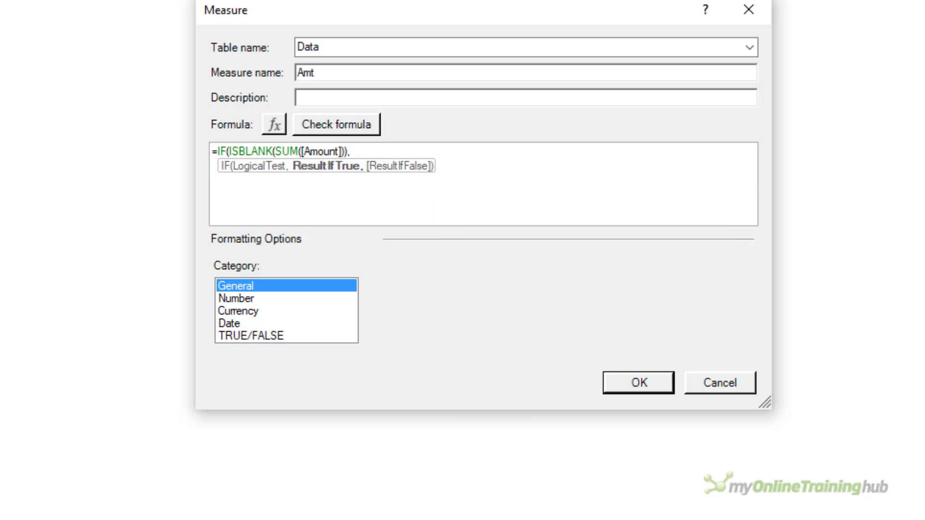
text("",sum)
key(Tab)
key(Tab)
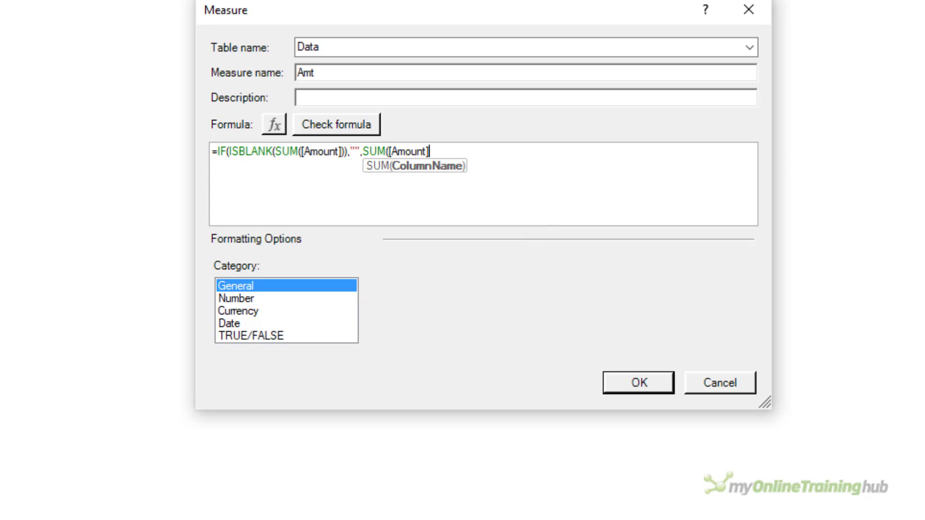
text()))
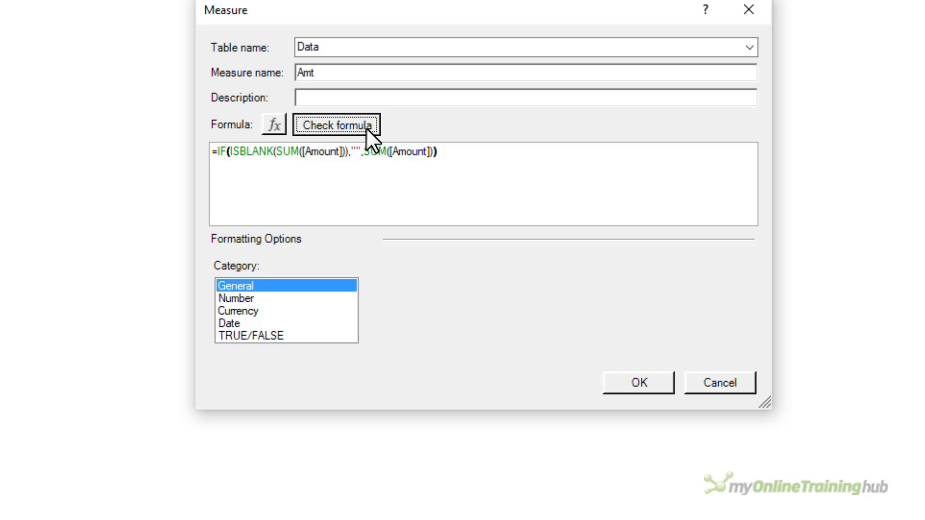
click(364, 126)
Format the Amt measure as a whole number with a 1000 separator and save the measure.
click(271, 396)
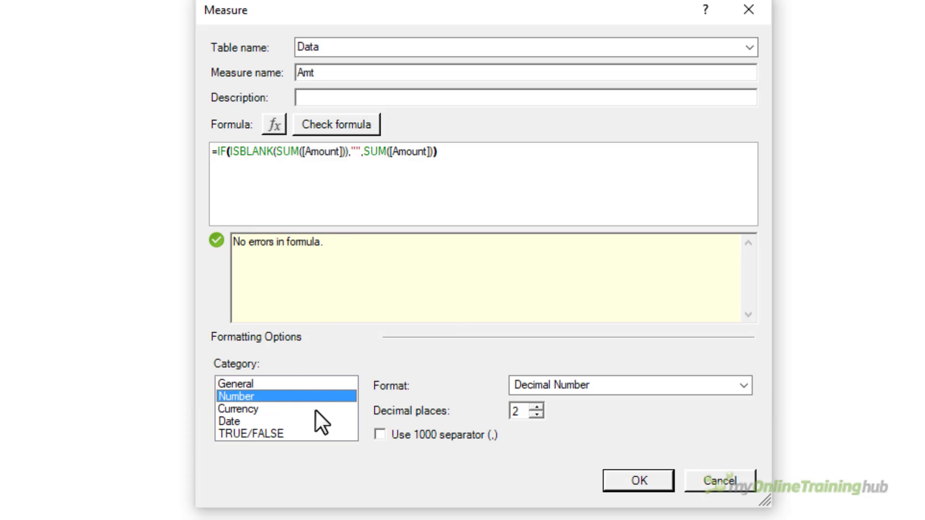
click(414, 440)
click(553, 387)
click(548, 418)
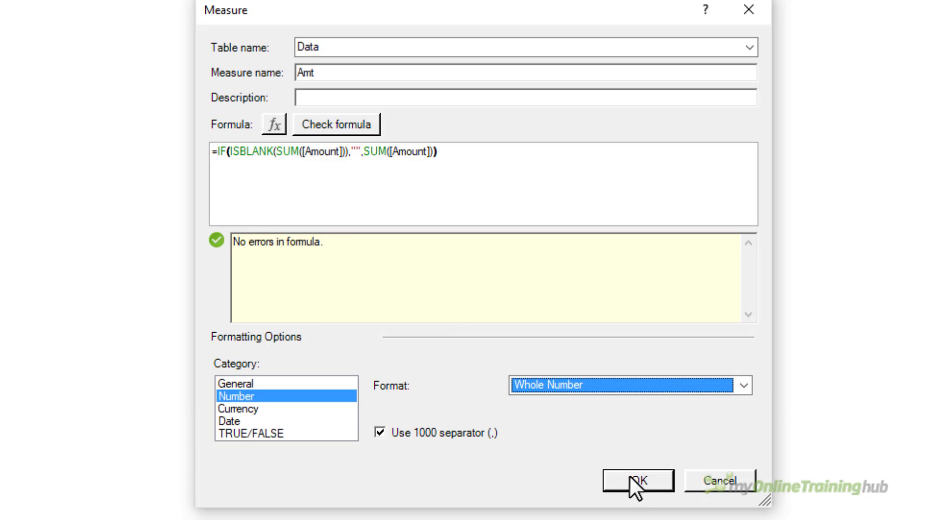
click(634, 478)
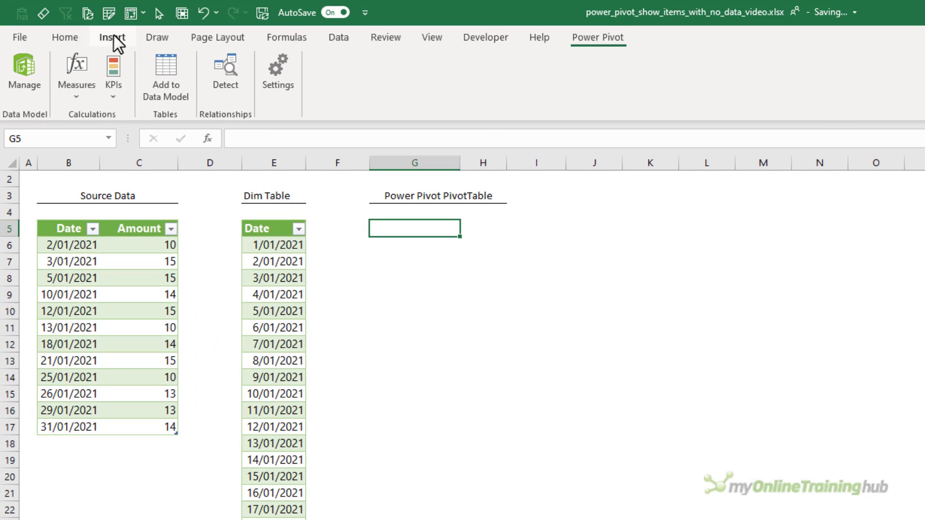
Insert a PivotTable from the data model at cell G5 of the existing Example 2 worksheet.
click(114, 37)
click(27, 92)
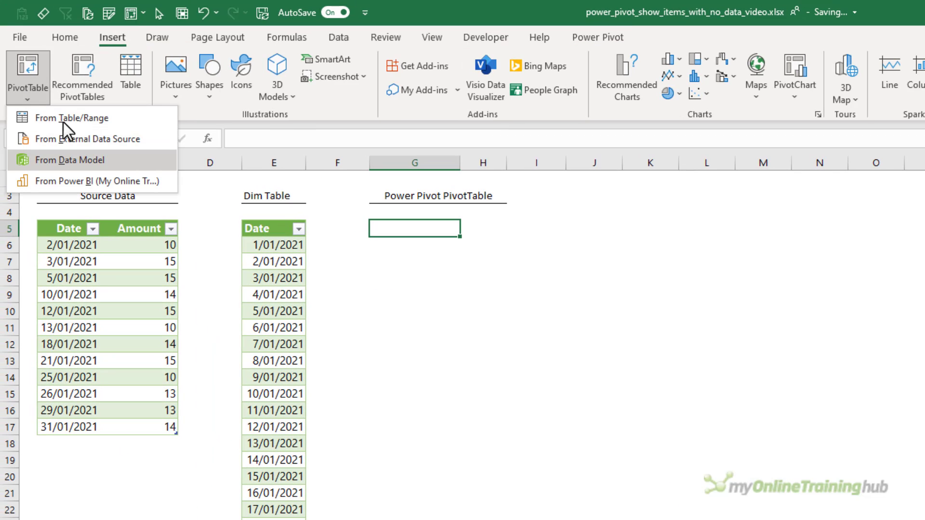
click(108, 162)
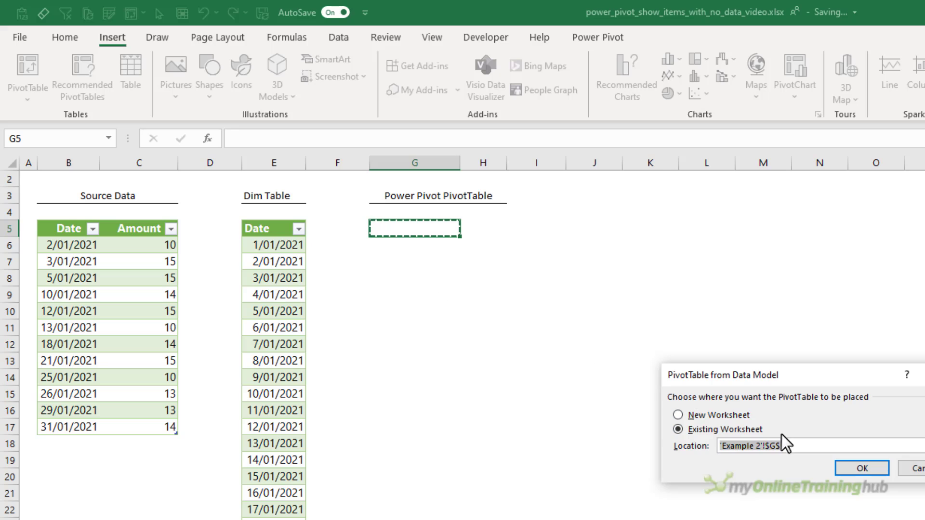
click(864, 467)
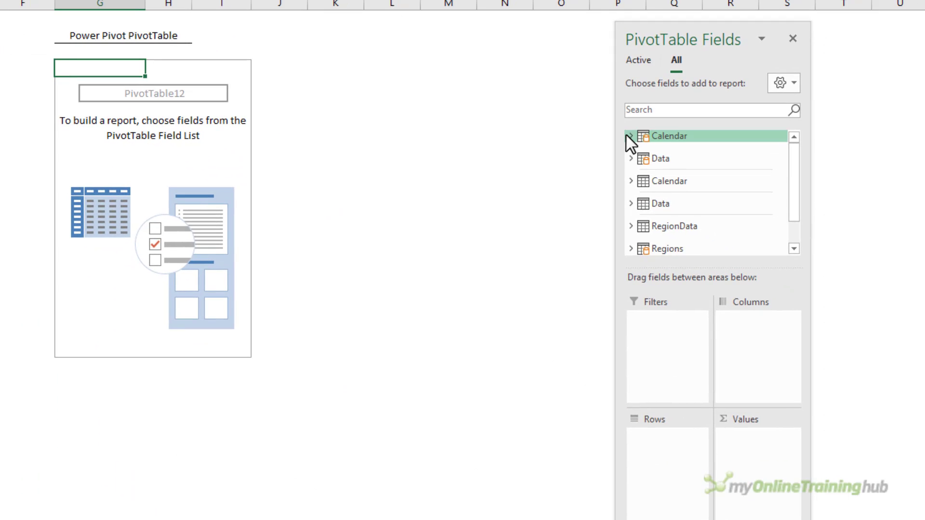
Put Date from the data model's Calendar table in the PivotTable's rows and the Amt measure in its values.
click(631, 136)
click(656, 148)
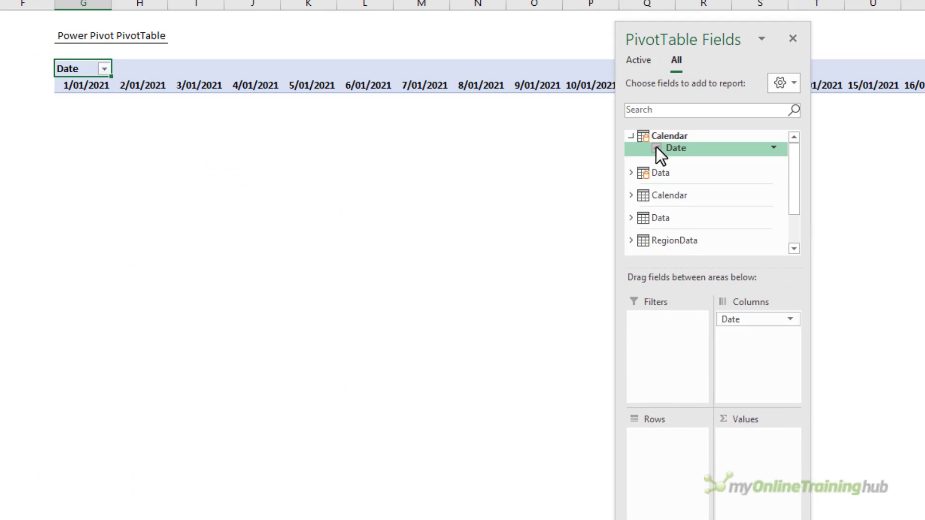
drag(745, 320, 674, 482)
click(632, 173)
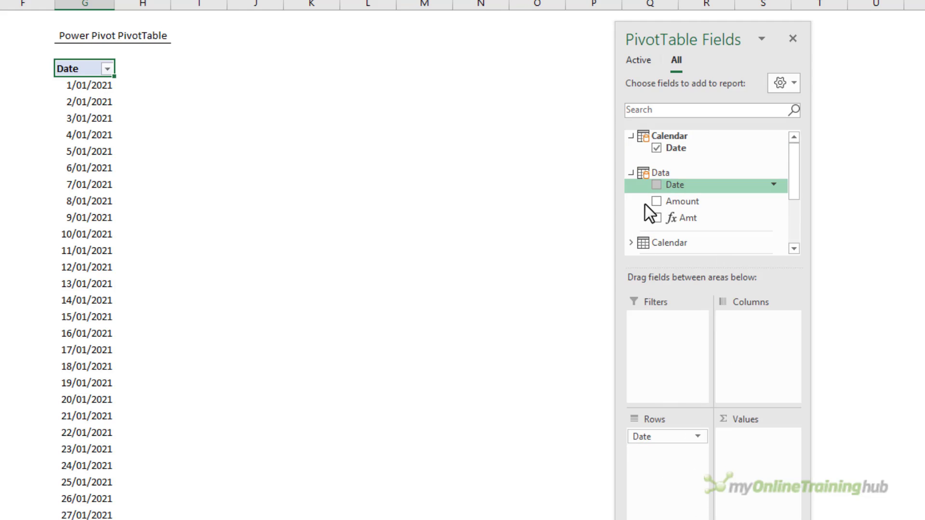
click(655, 218)
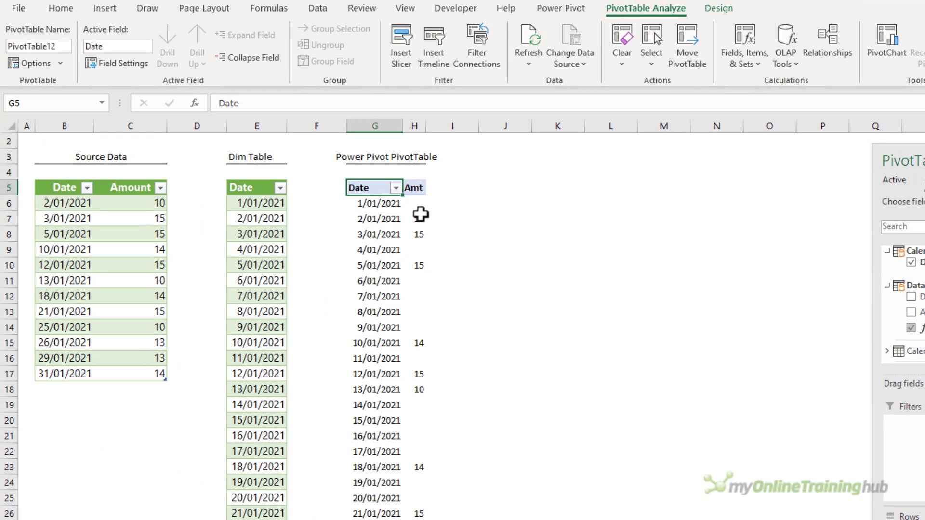
Insert a column PivotChart based on the PivotTable and widen it leftward to the edge of the source data's Amount column.
click(887, 45)
click(819, 519)
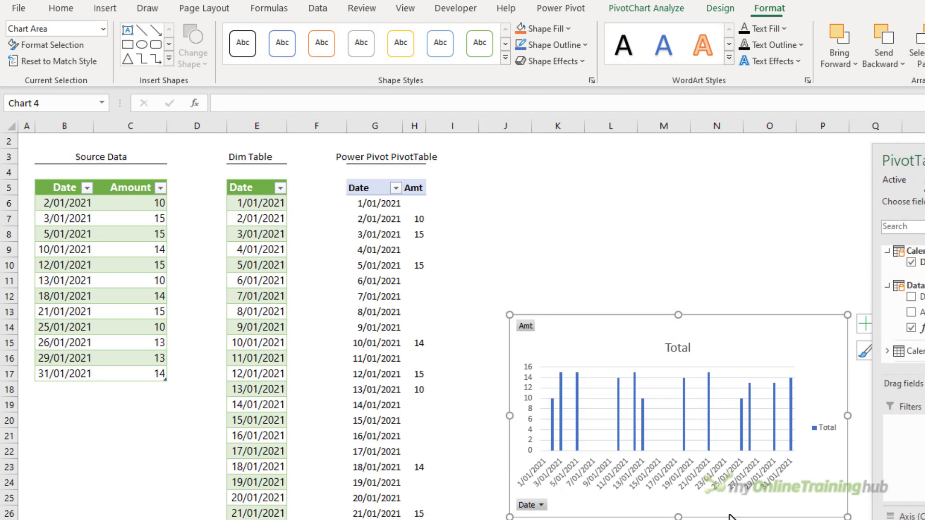
drag(510, 416, 158, 429)
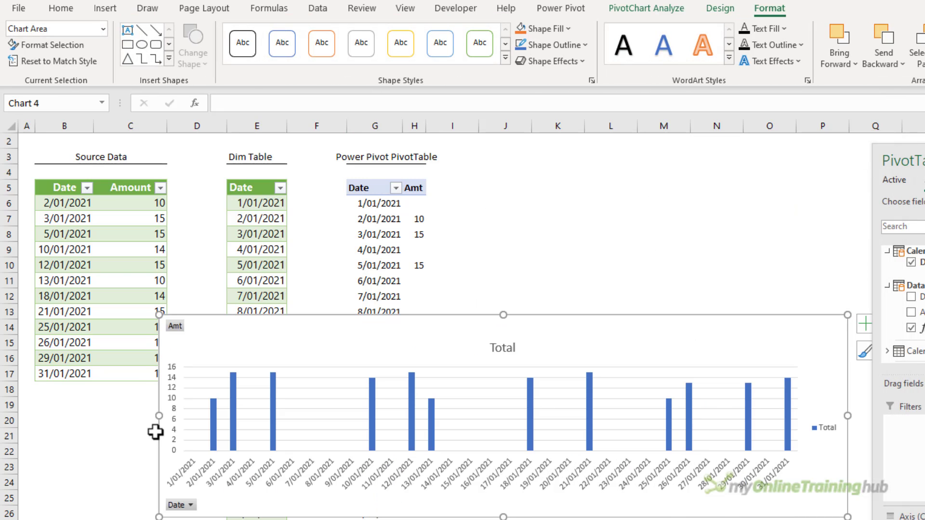